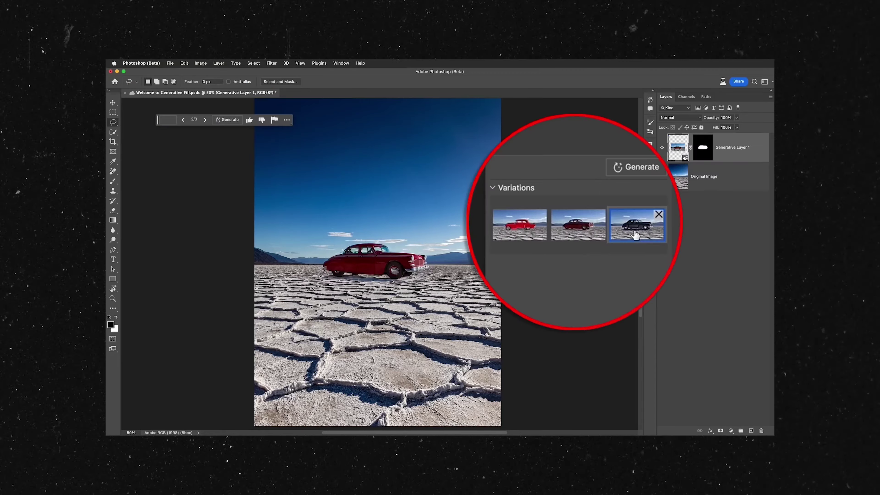
Keep the black classic car variation, invert the selection, and generate fill with an empty prompt.
{"action": "left_click", "coordinate": [605, 225]}
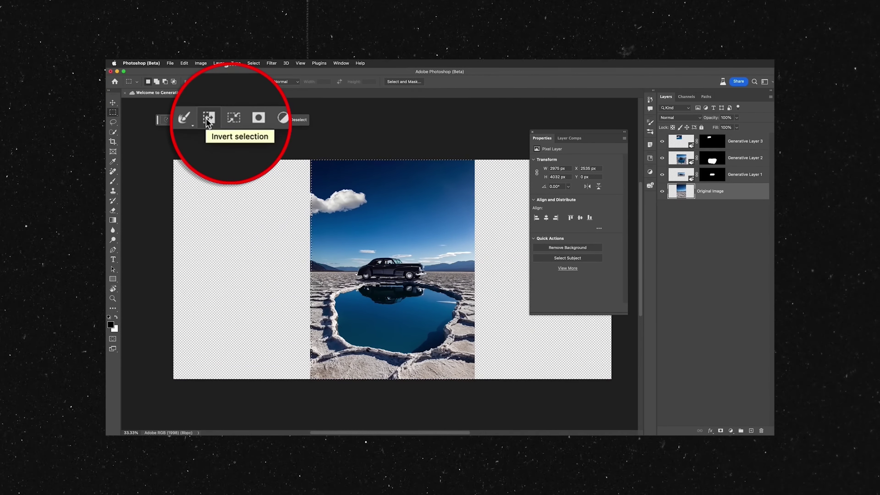
{"action": "left_click", "coordinate": [208, 118]}
{"action": "left_click", "coordinate": [532, 132]}
{"action": "left_click", "coordinate": [257, 120]}
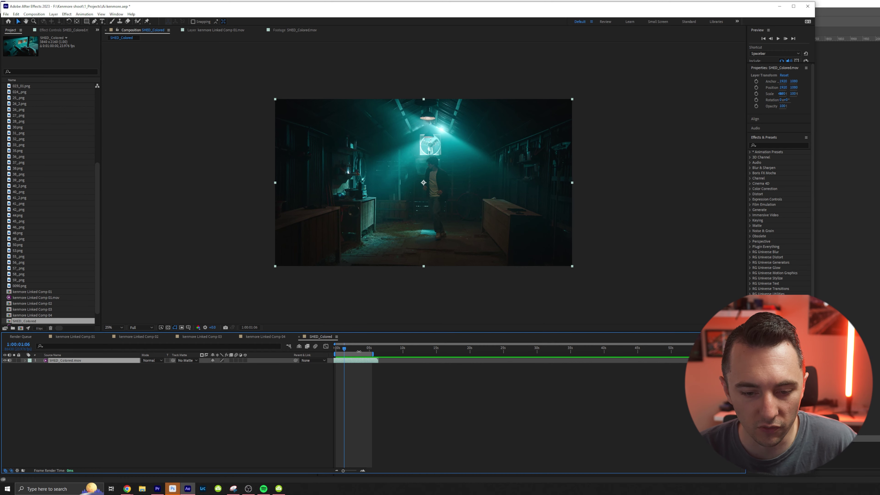
Return the playhead to the clip start and step forward to frame 1:00:00:08.
{"action": "left_click_drag", "start_coordinate": [344, 349], "coordinate": [329, 353]}
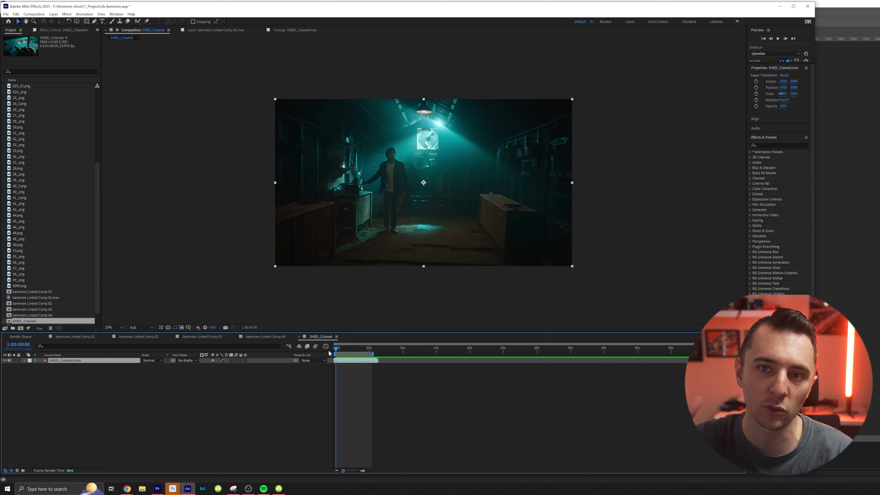
{"action": "key", "text": "Page_Down"}
{"action": "key", "text": "Page_Down"}
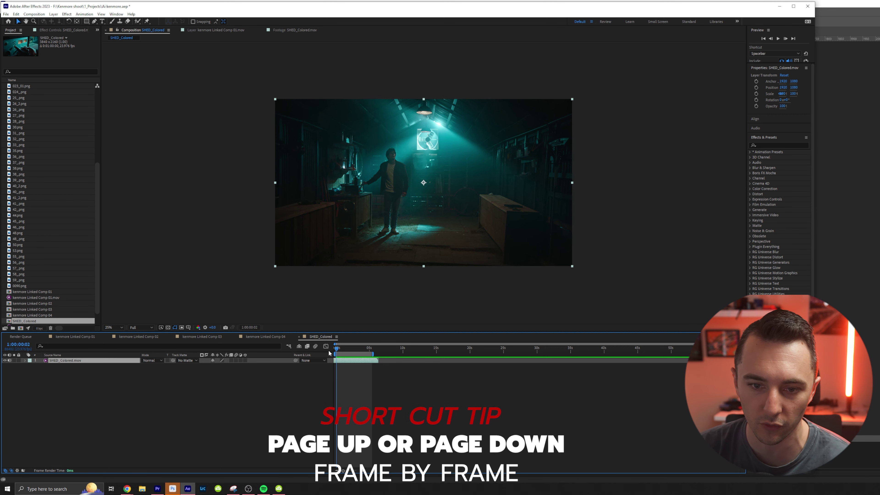
{"action": "key", "text": "Page_Down"}
{"action": "key", "text": "Page_Down"}
{"action": "key", "text": "Page_Down"}
{"action": "key", "text": "Page_Down"}
{"action": "key", "text": "Page_Down"}
{"action": "key", "text": "Page_Down"}
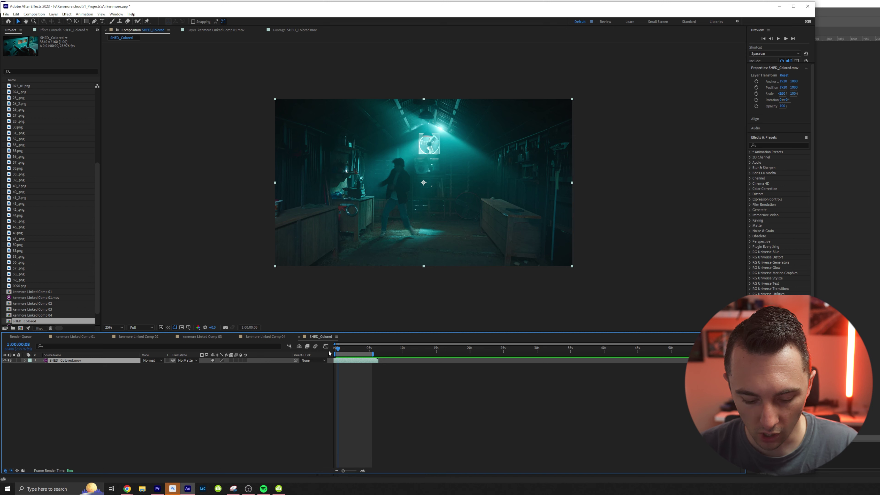
Save the current frame as PNG named 001 through the Video Copilot Console.
{"action": "key", "text": "ctrl+space"}
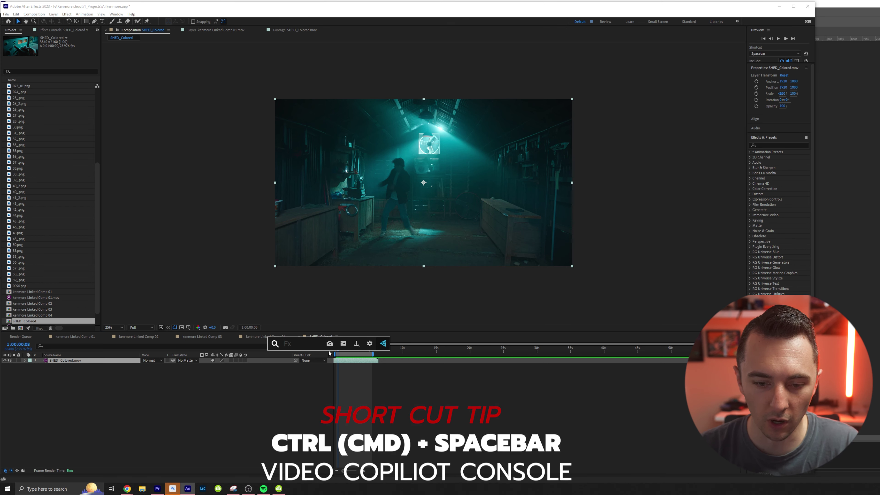
{"action": "left_click", "coordinate": [356, 344]}
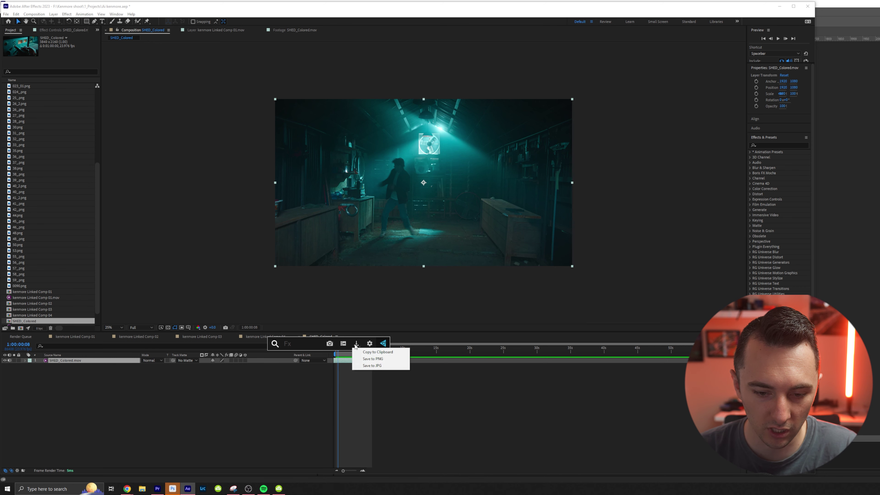
{"action": "left_click", "coordinate": [367, 359]}
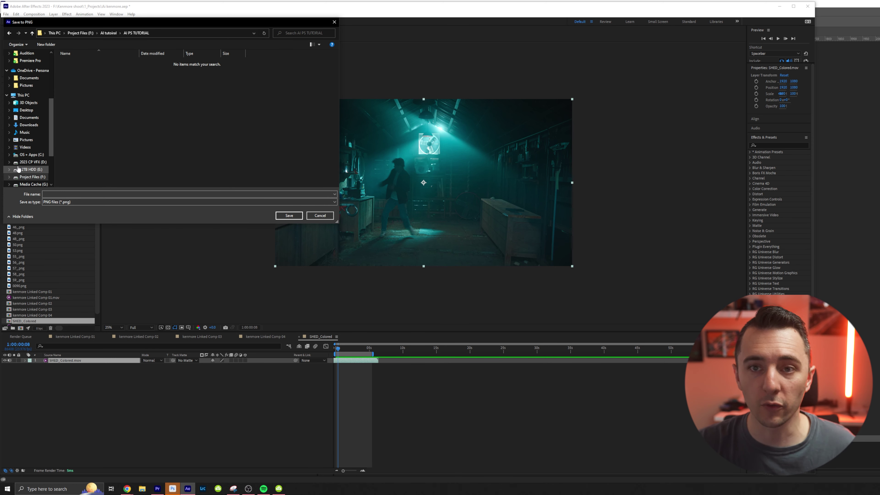
{"action": "left_click", "coordinate": [64, 194]}
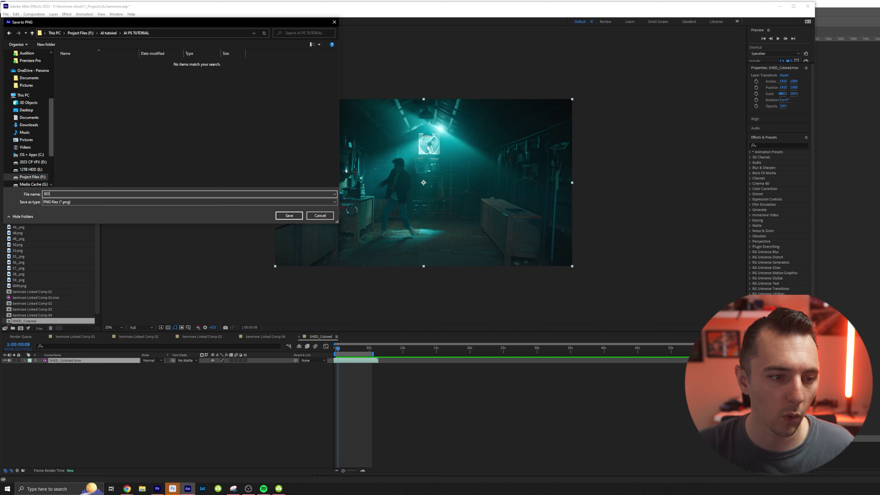
{"action": "key", "text": "Return"}
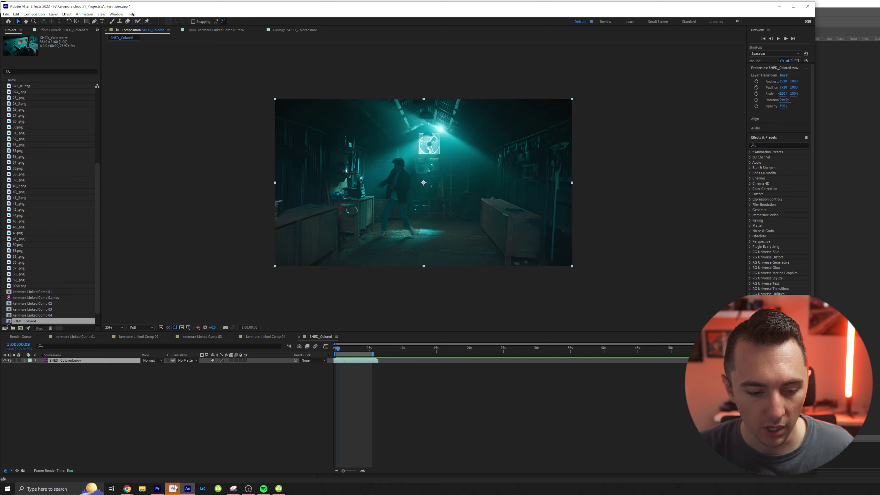
{"action": "left_click", "coordinate": [173, 488]}
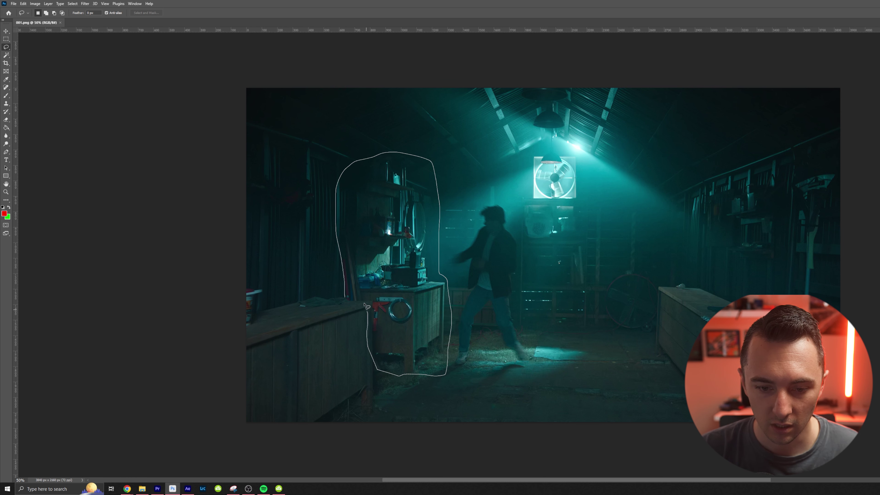
Draw a loose lasso selection around the workbench and shelves left of the figure.
{"action": "left_click_drag", "start_coordinate": [349, 299], "coordinate": [342, 298]}
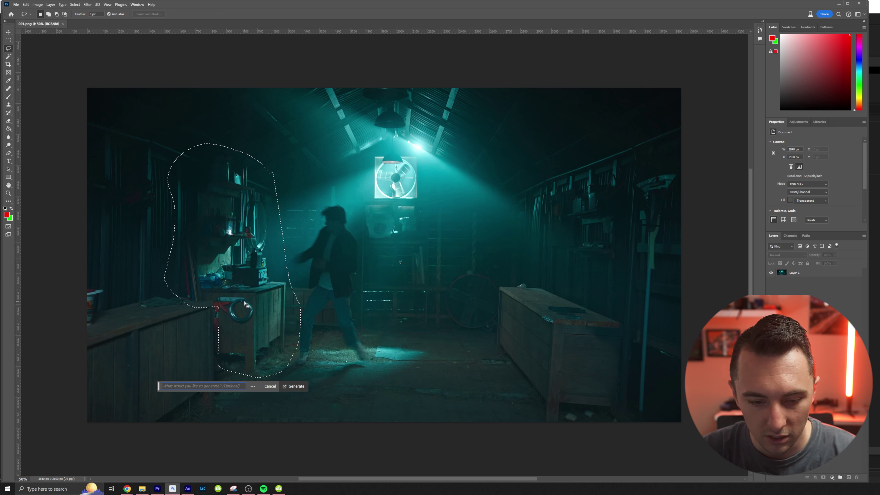
Generate fill with the prompt 'dress' and keep the seated woman in floral dress variation.
{"action": "type", "text": "dresser"}
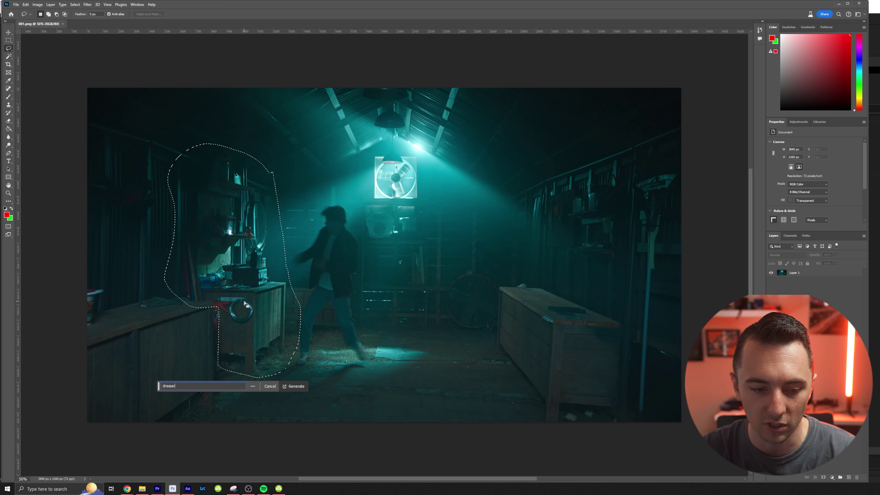
{"action": "key", "text": "Return"}
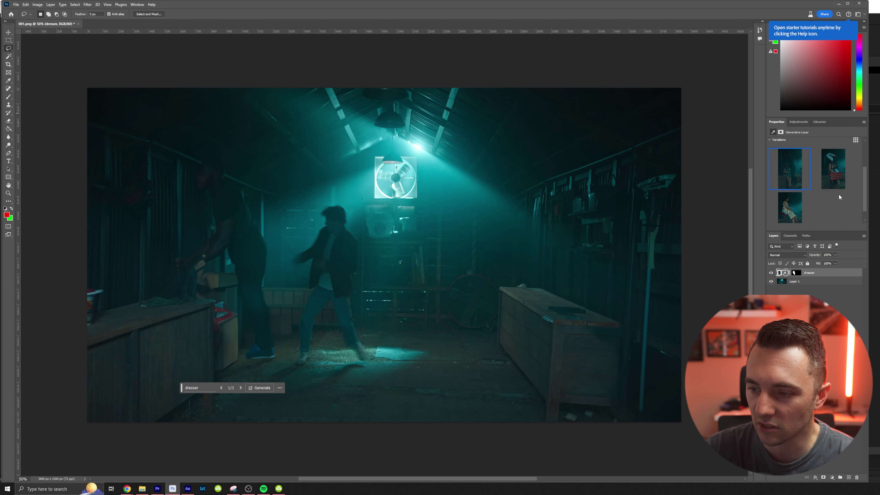
{"action": "mouse_move", "coordinate": [774, 170]}
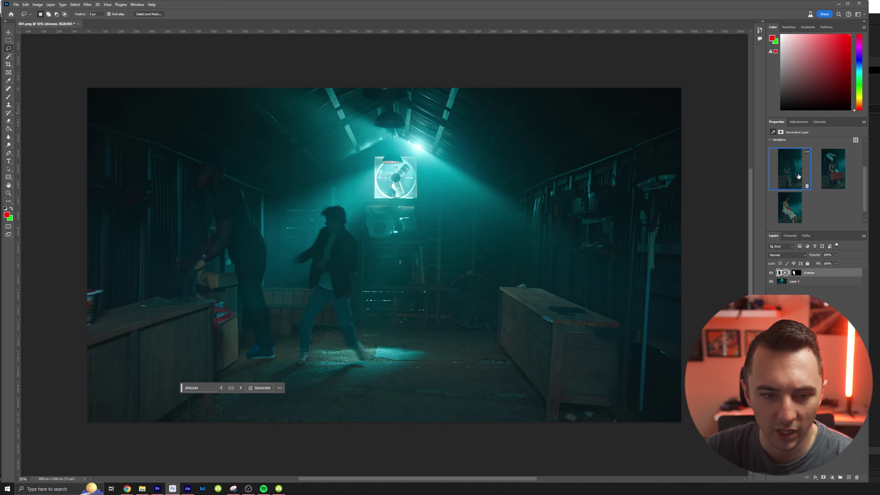
{"action": "left_click", "coordinate": [825, 173]}
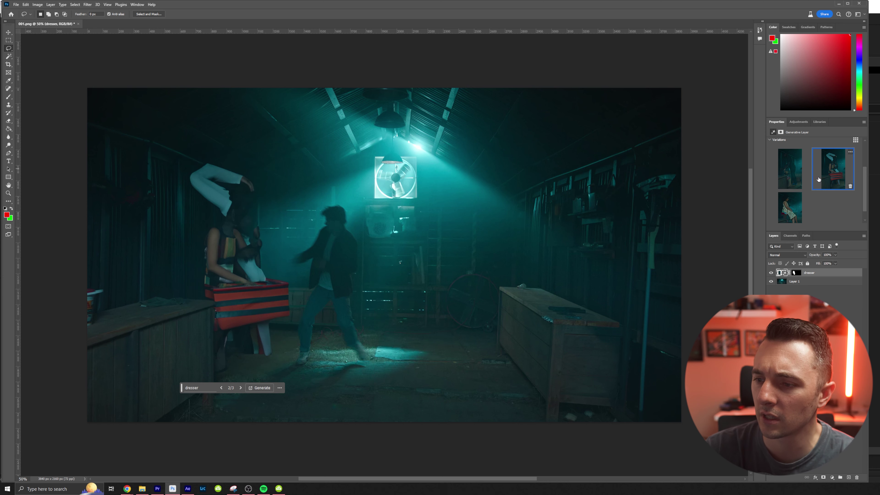
{"action": "left_click", "coordinate": [787, 211]}
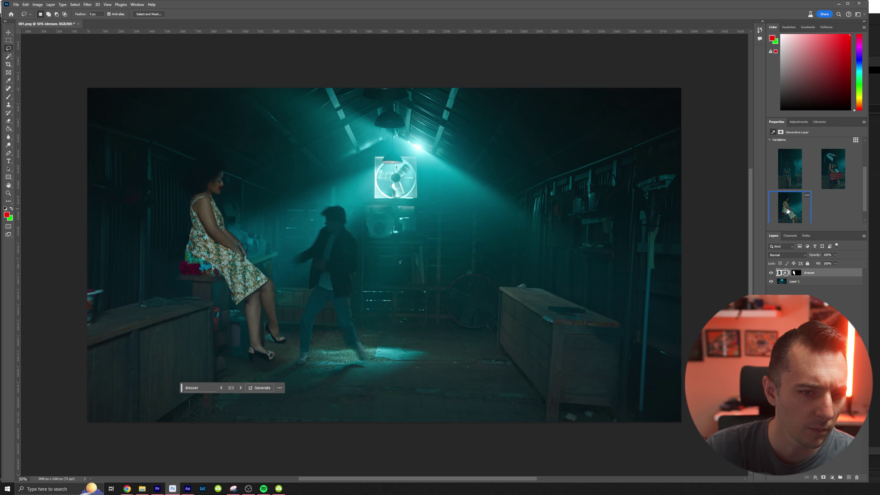
{"action": "scroll", "coordinate": [228, 242], "scroll_direction": "up", "scroll_amount": 2}
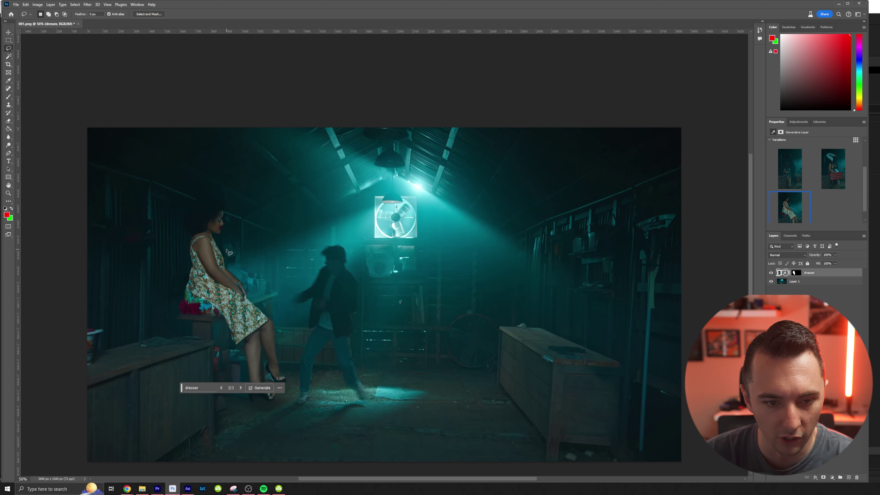
{"action": "scroll", "coordinate": [714, 227], "scroll_direction": "down", "scroll_amount": 1}
{"action": "scroll", "coordinate": [799, 160], "scroll_direction": "up", "scroll_amount": 2}
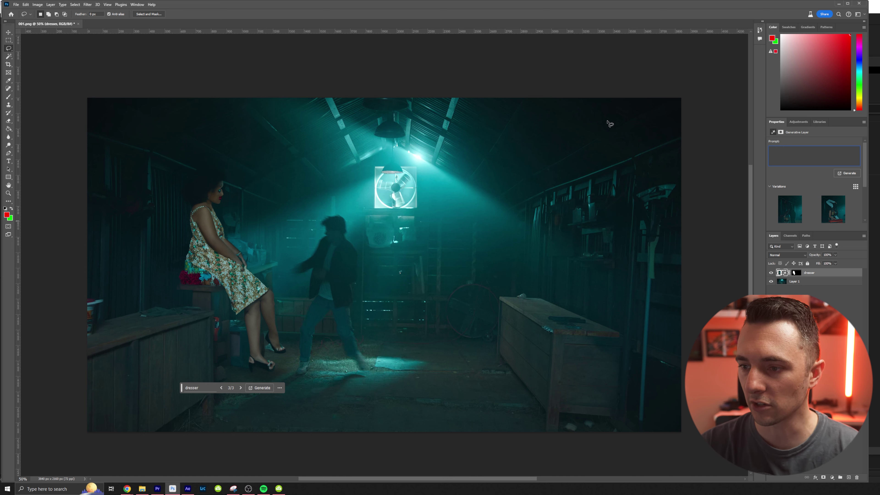
{"action": "key", "text": "Return"}
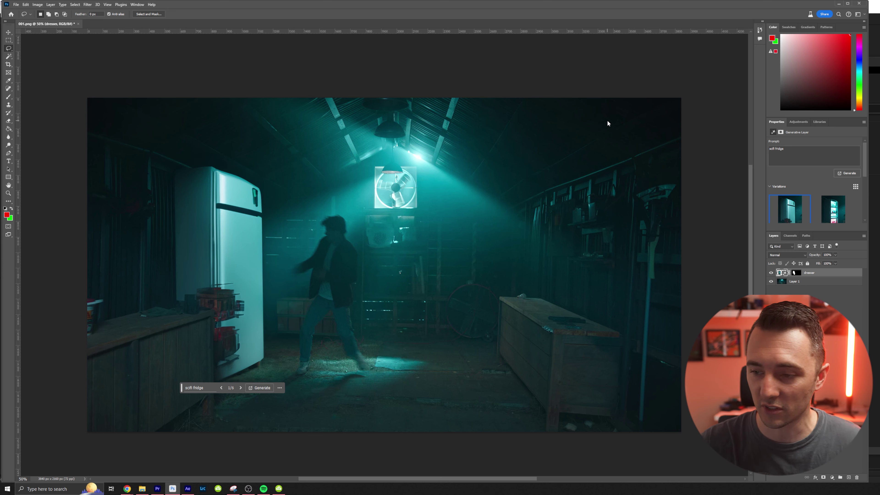
Pick the open neon fridge variation, then cycle through the sci-fi work bench variations.
{"action": "left_click", "coordinate": [825, 214]}
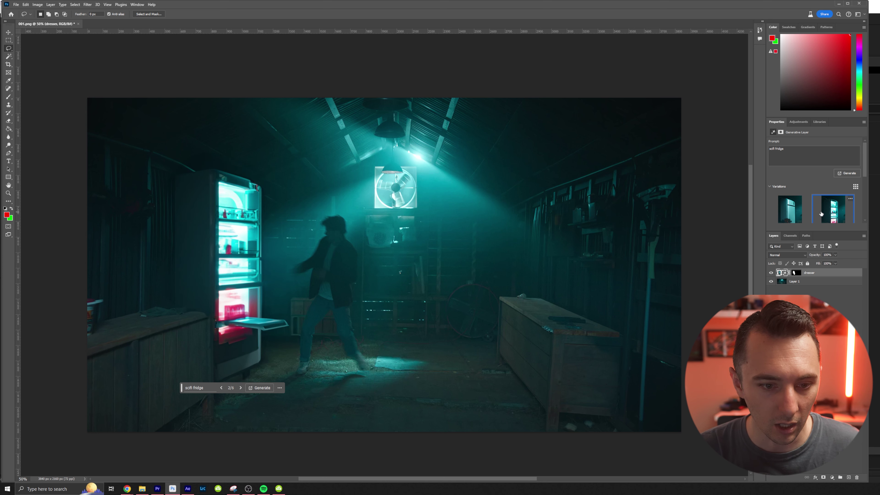
{"action": "scroll", "coordinate": [780, 210], "scroll_direction": "down", "scroll_amount": 3}
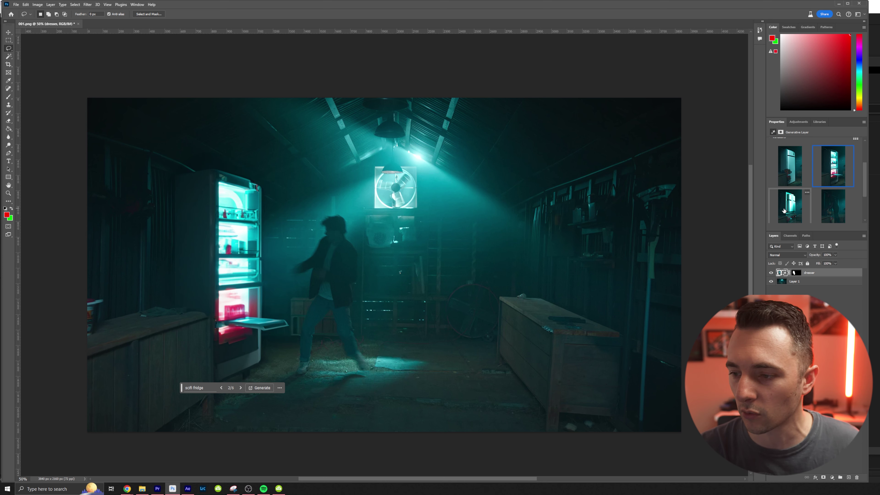
{"action": "left_click", "coordinate": [784, 210]}
{"action": "left_click", "coordinate": [832, 206]}
{"action": "left_click", "coordinate": [829, 177]}
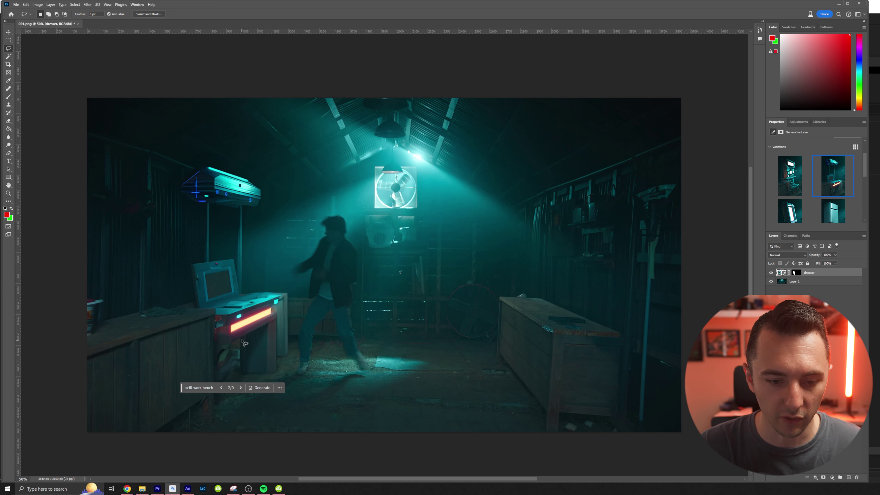
{"action": "scroll", "coordinate": [245, 343], "scroll_direction": "down", "scroll_amount": 3}
{"action": "scroll", "coordinate": [244, 343], "scroll_direction": "up", "scroll_amount": 2}
{"action": "scroll", "coordinate": [784, 198], "scroll_direction": "down", "scroll_amount": 2}
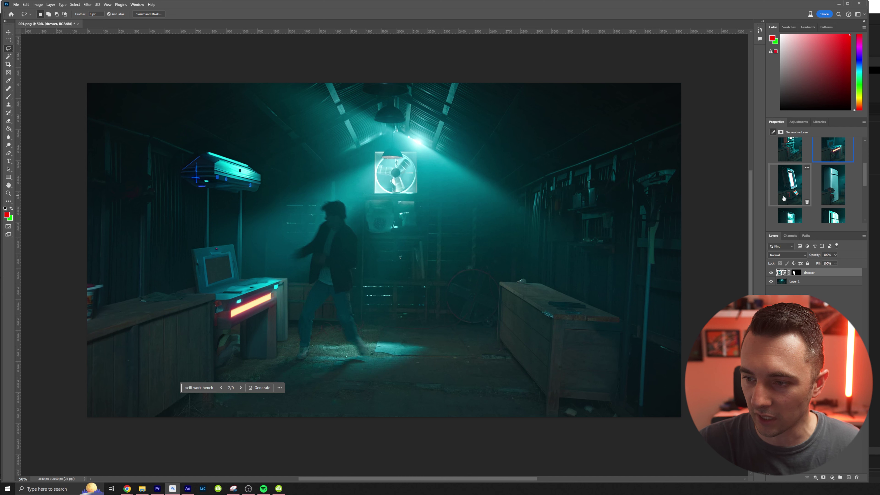
{"action": "left_click", "coordinate": [784, 198]}
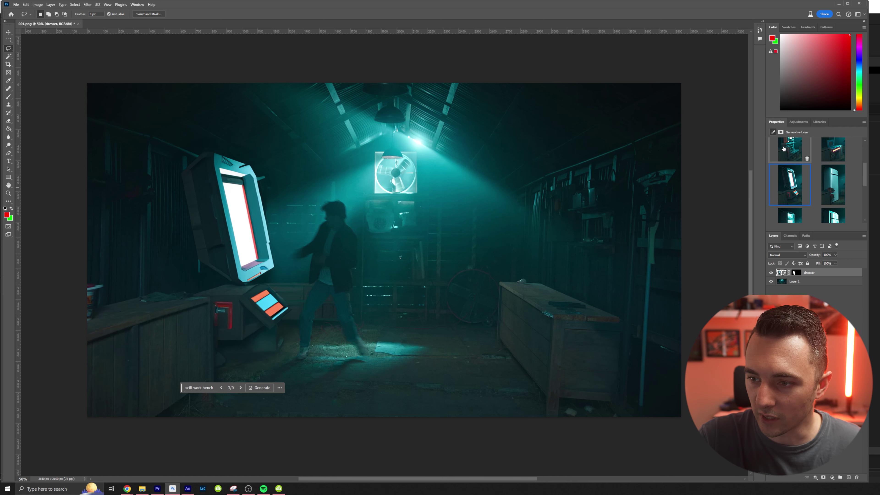
{"action": "left_click", "coordinate": [783, 148]}
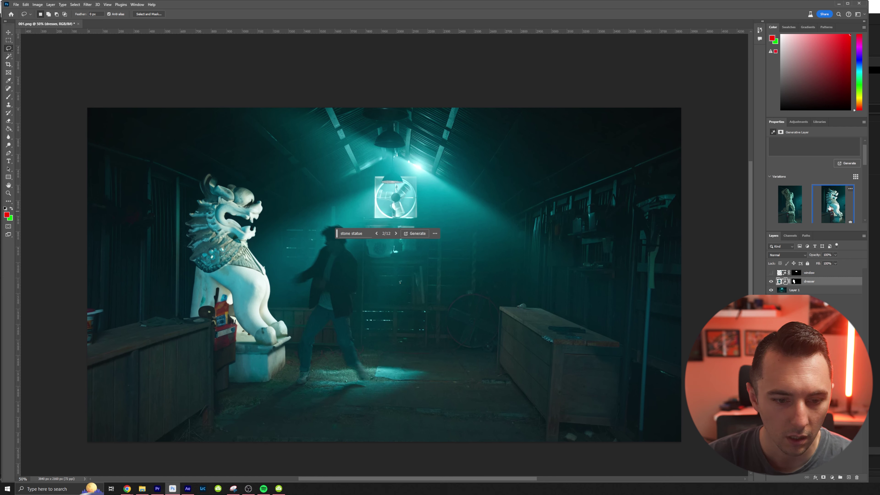
Cycle through the stone statue variations, keep the stone lion, and deselect the generative layer.
{"action": "scroll", "coordinate": [829, 208], "scroll_direction": "down", "scroll_amount": 2}
{"action": "left_click", "coordinate": [790, 206]}
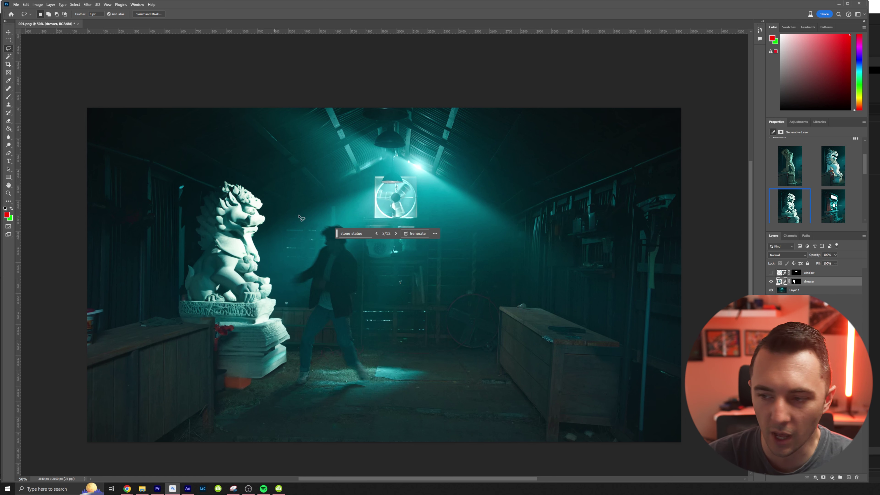
{"action": "left_click", "coordinate": [793, 186]}
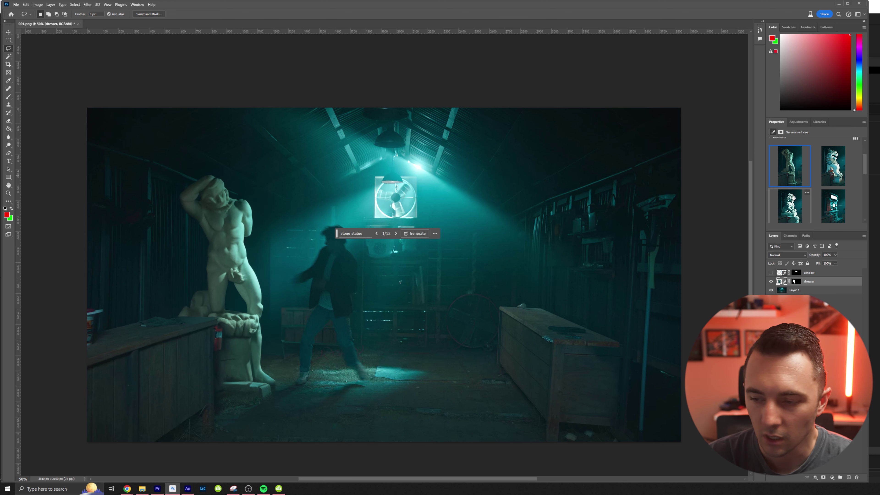
{"action": "left_click", "coordinate": [793, 204]}
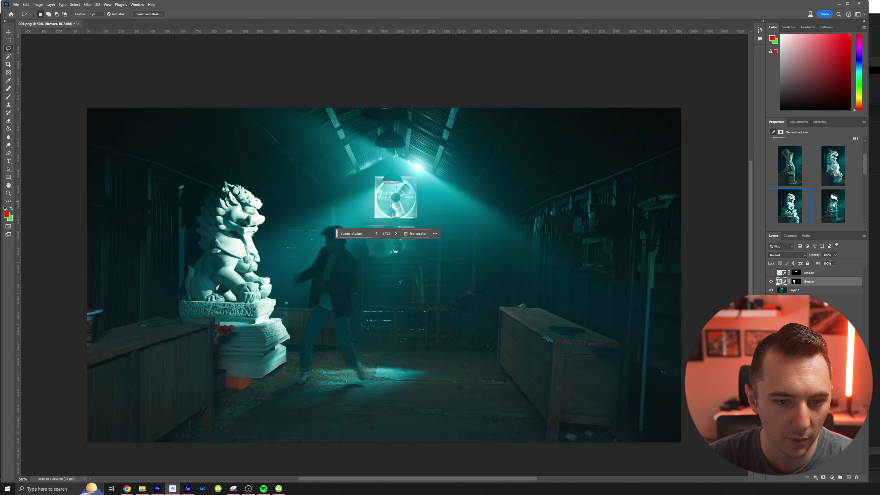
{"action": "left_click", "coordinate": [772, 264]}
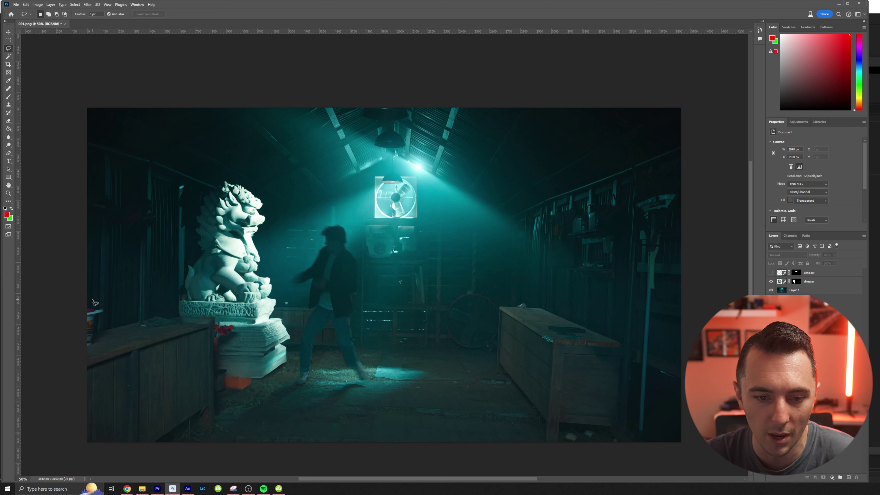
Quick Export the image as a PNG from the File menu.
{"action": "left_click", "coordinate": [16, 4]}
{"action": "mouse_move", "coordinate": [48, 112]}
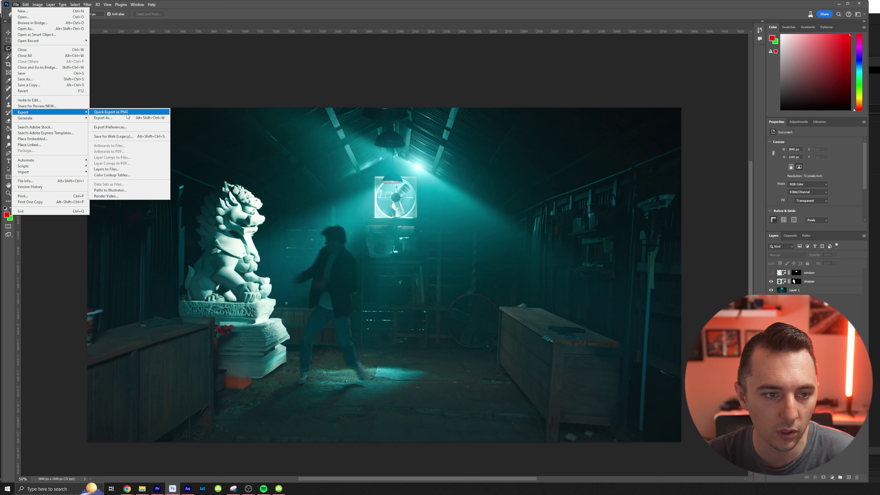
{"action": "left_click", "coordinate": [127, 116]}
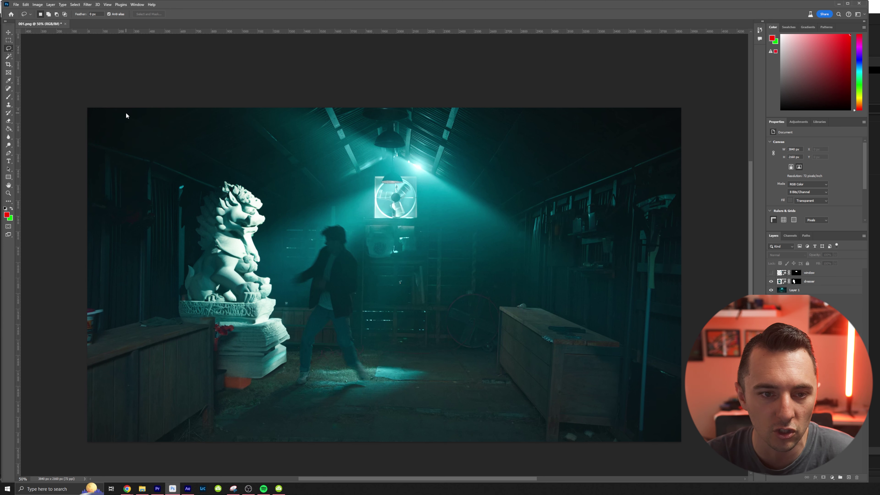
Create a new folder named AI PNG EXPORTS and save 001 inside it.
{"action": "key", "text": "ctrl+shift+n"}
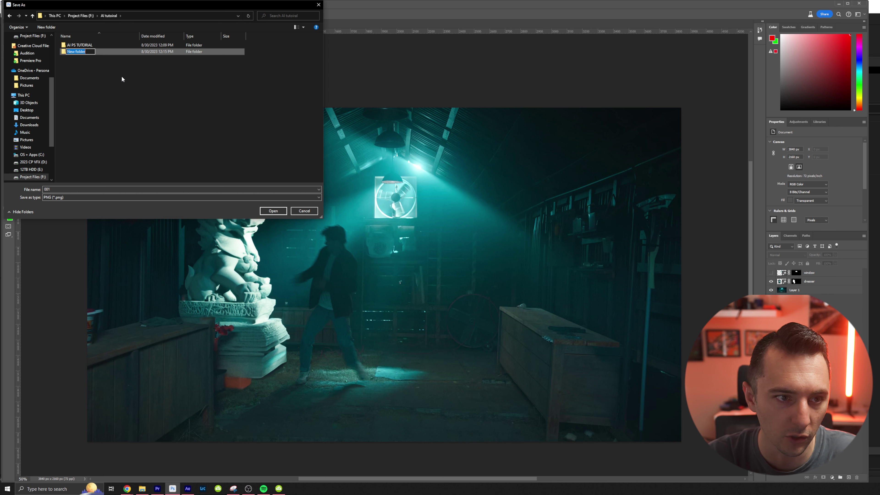
{"action": "type", "text": "Fi"}
{"action": "key", "text": "BackSpace"}
{"action": "key", "text": "BackSpace"}
{"action": "type", "text": "AI"}
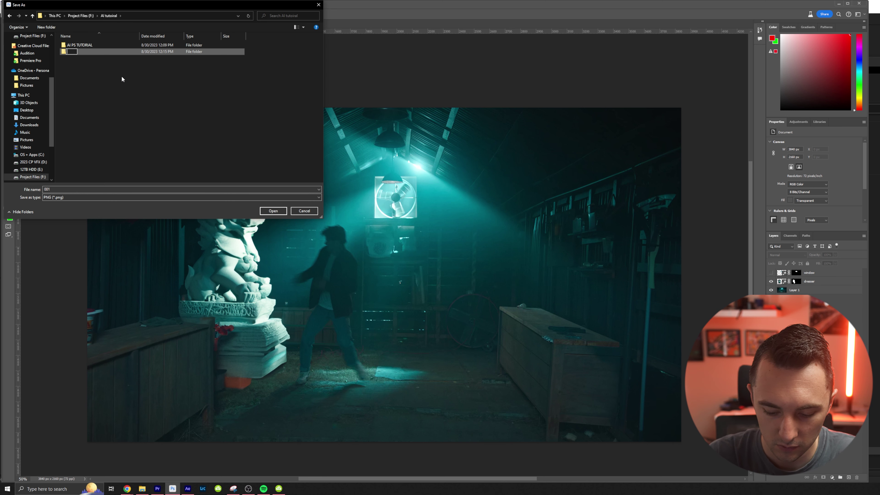
{"action": "type", "text": " PNG"}
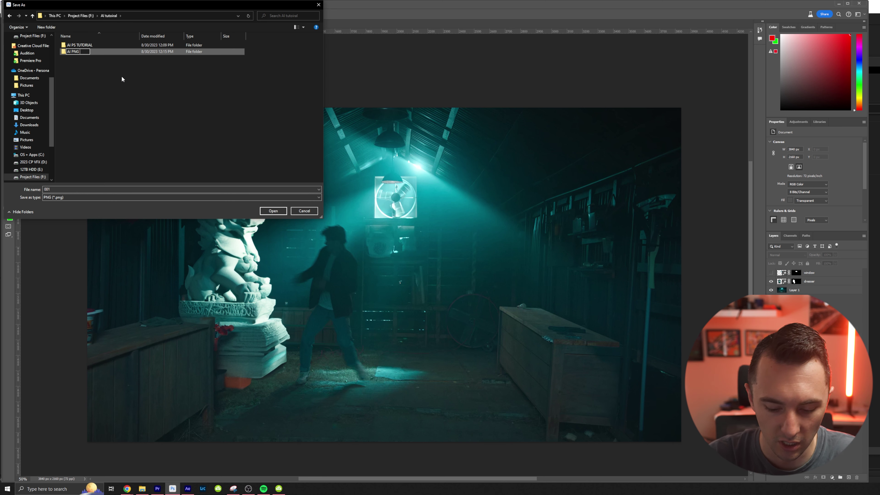
{"action": "type", "text": " EXPORTS"}
{"action": "key", "text": "Return"}
{"action": "key", "text": "Return"}
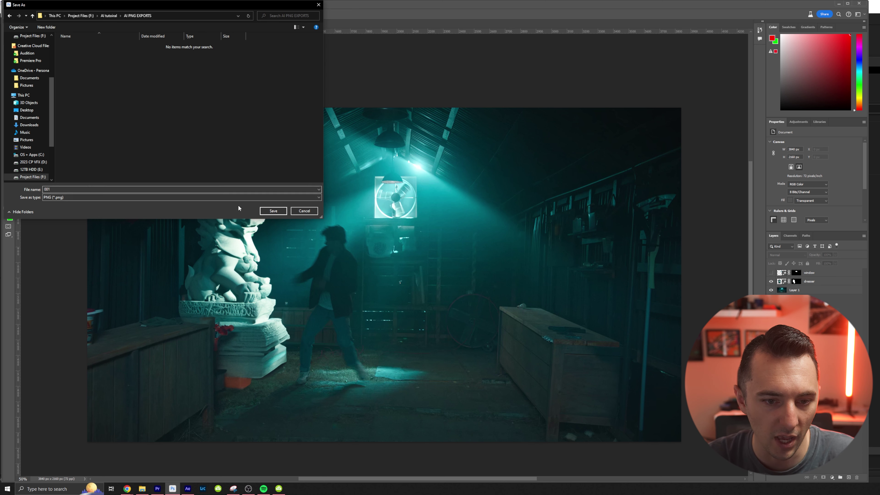
{"action": "left_click", "coordinate": [273, 211]}
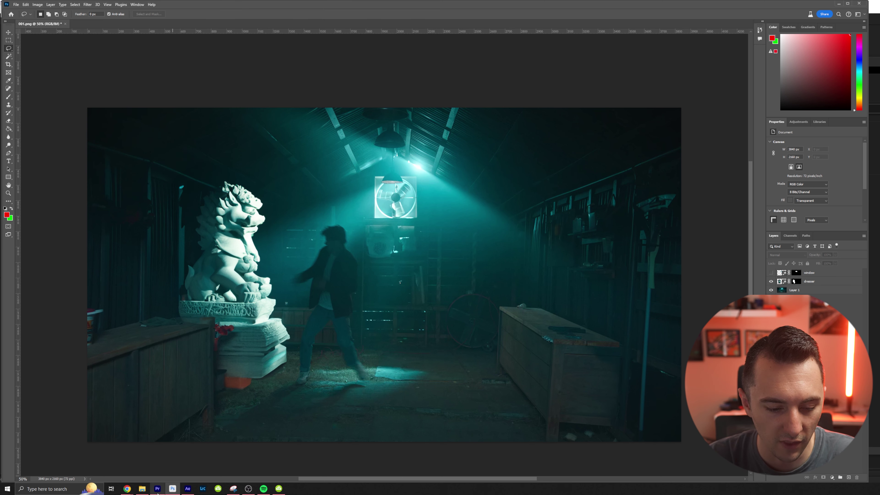
Bring the exported 001.png from File Explorer into the SHED_Colored timeline.
{"action": "left_click", "coordinate": [188, 489]}
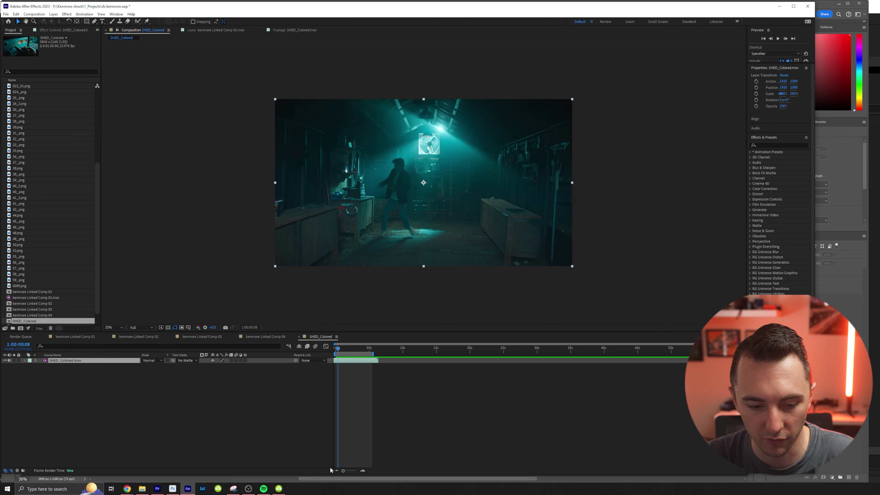
{"action": "left_click", "coordinate": [332, 373]}
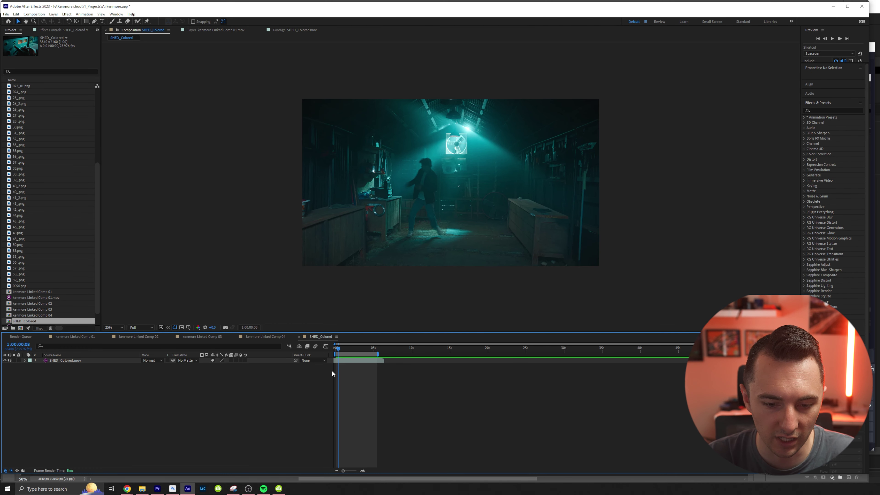
{"action": "left_click", "coordinate": [142, 488]}
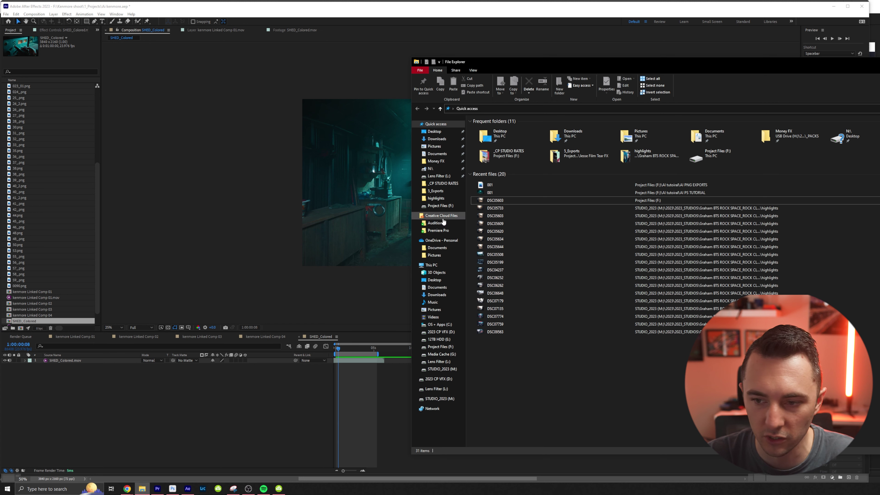
{"action": "left_click_drag", "start_coordinate": [500, 185], "coordinate": [152, 361]}
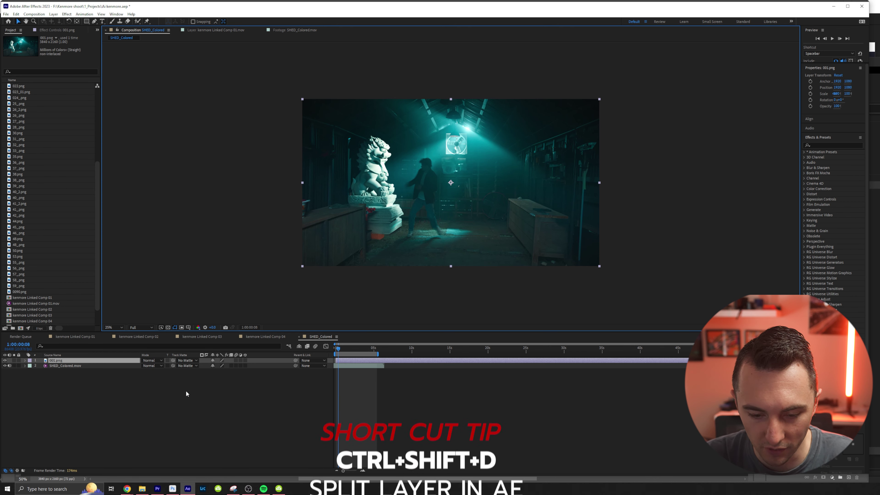
Split the statue layer at the current frame and delete the surplus piece.
{"action": "key", "text": "ctrl+shift+d"}
{"action": "left_click", "coordinate": [336, 373]}
{"action": "left_click", "coordinate": [336, 366]}
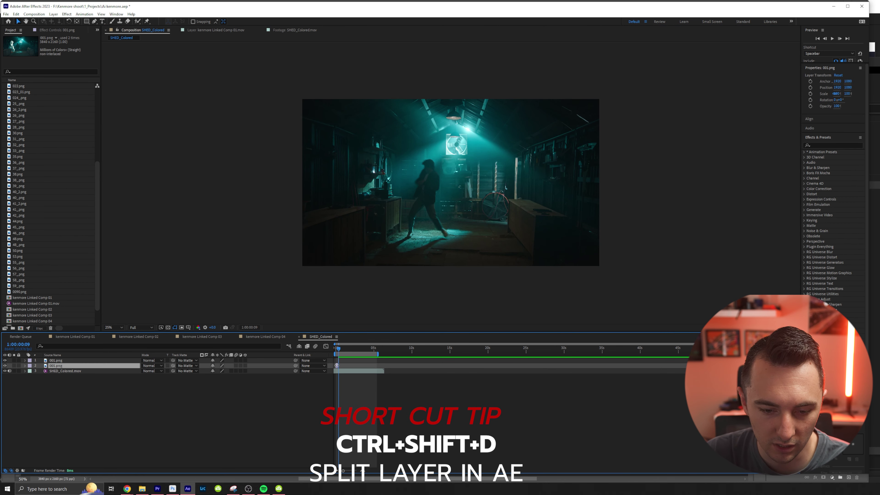
{"action": "key", "text": "Delete"}
{"action": "key", "text": "semicolon"}
Step to the next strobe frame and place a duplicated one-frame statue layer there.
{"action": "left_click", "coordinate": [372, 349]}
{"action": "key", "text": "Page_Down"}
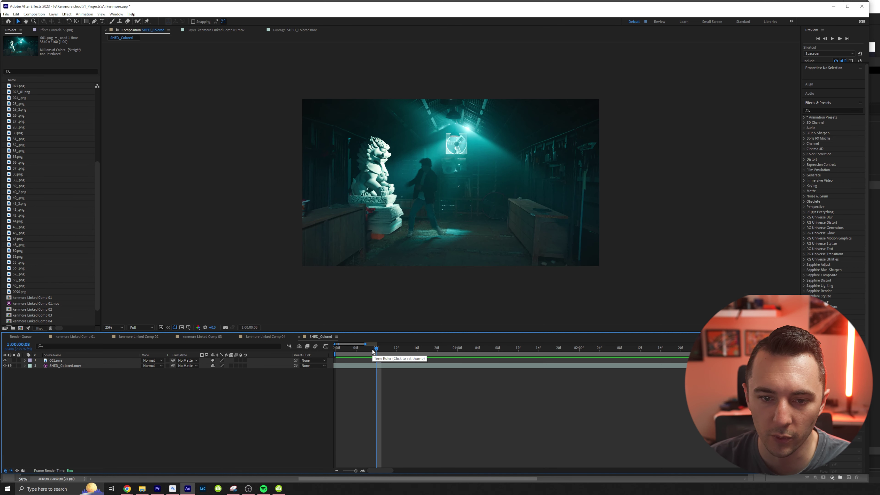
{"action": "key", "text": "Page_Down"}
{"action": "key", "text": "Page_Up"}
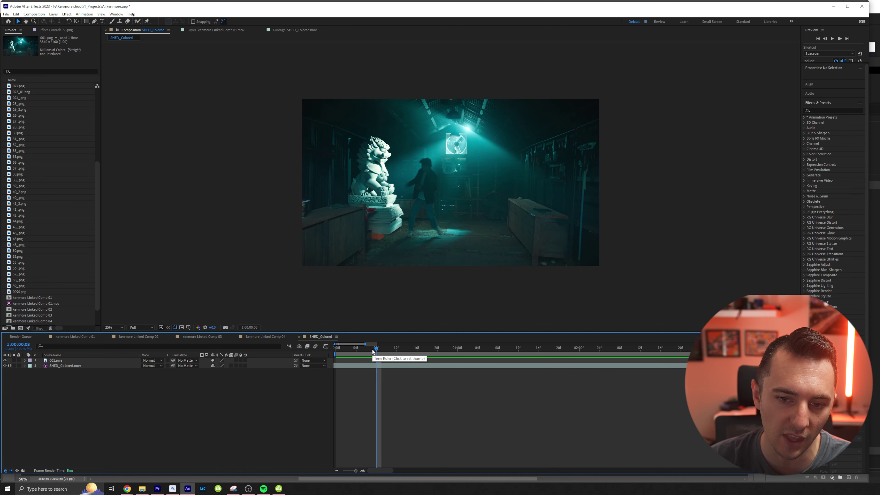
{"action": "key", "text": "Page_Down"}
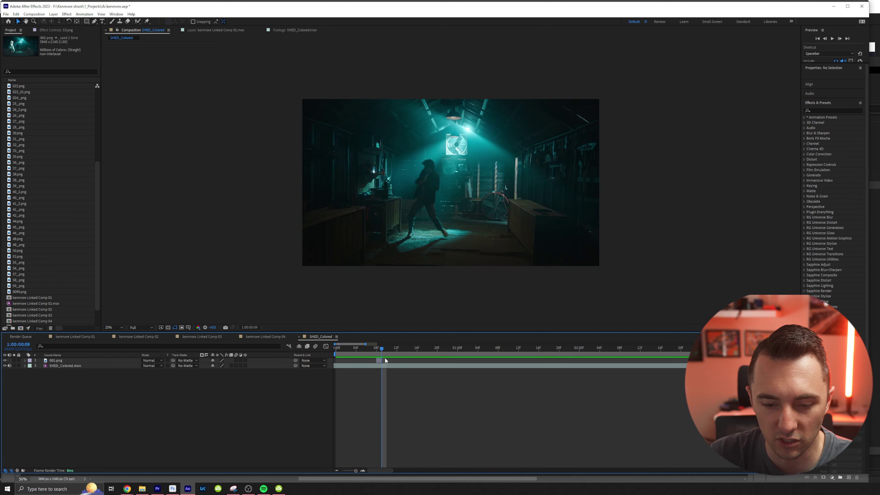
{"action": "left_click", "coordinate": [379, 361]}
{"action": "key", "text": "ctrl+d"}
{"action": "left_click_drag", "start_coordinate": [379, 361], "coordinate": [383, 361]}
{"action": "key", "text": "g"}
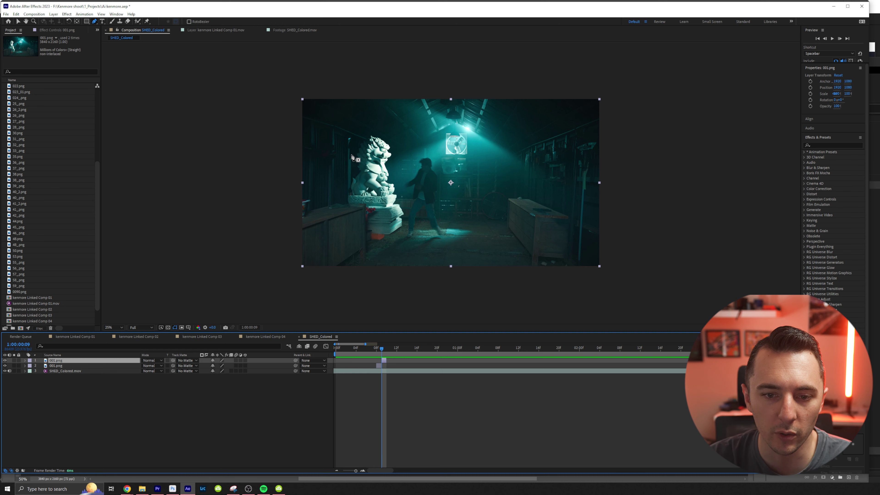
Draw a closed Pen-tool mask outlining the lion statue and its base.
{"action": "left_click", "coordinate": [332, 157]}
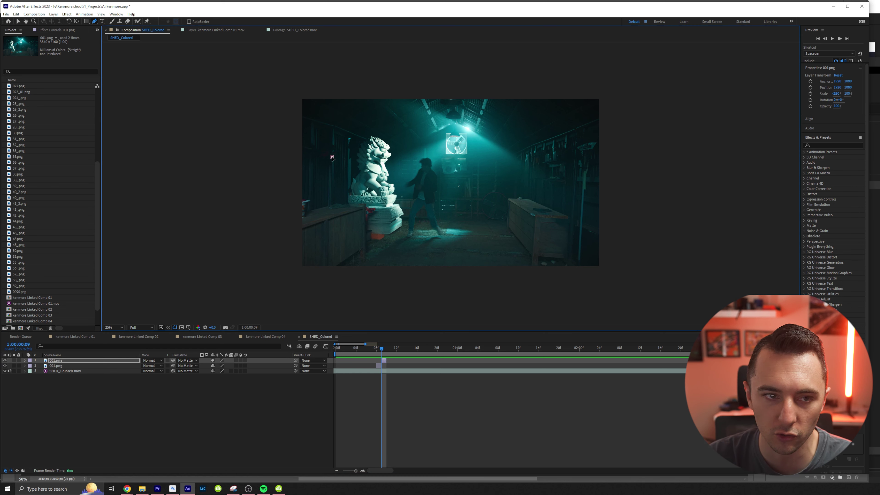
{"action": "left_click", "coordinate": [348, 140]}
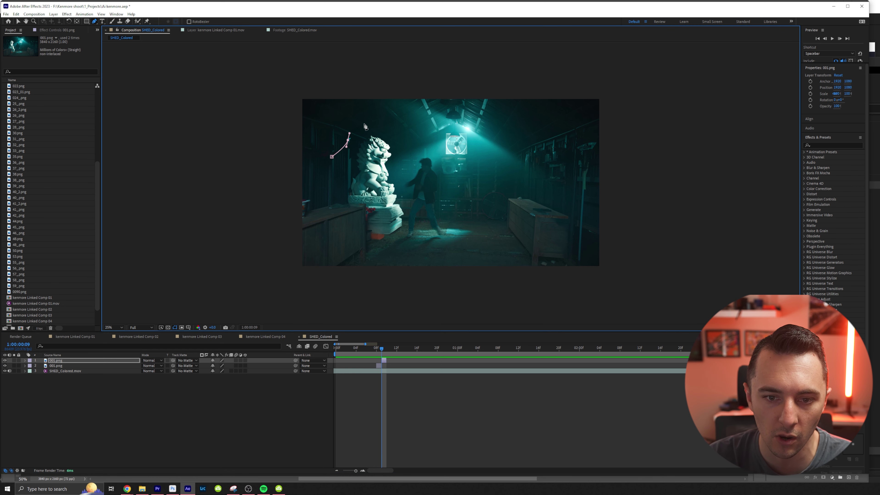
{"action": "left_click", "coordinate": [371, 124]}
{"action": "left_click", "coordinate": [390, 135]}
{"action": "left_click_drag", "start_coordinate": [403, 150], "coordinate": [403, 156]}
{"action": "left_click", "coordinate": [401, 182]}
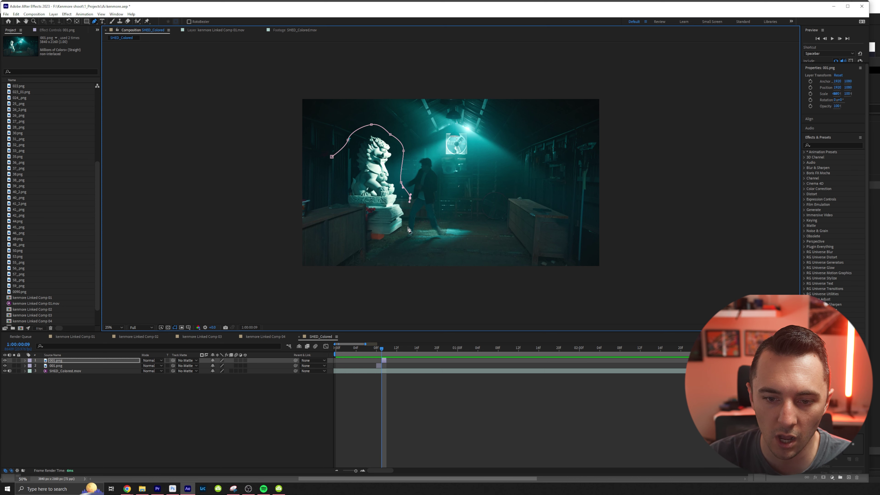
{"action": "left_click", "coordinate": [409, 198]}
{"action": "left_click", "coordinate": [407, 235]}
{"action": "left_click", "coordinate": [386, 244]}
{"action": "left_click_drag", "start_coordinate": [356, 240], "coordinate": [338, 200]}
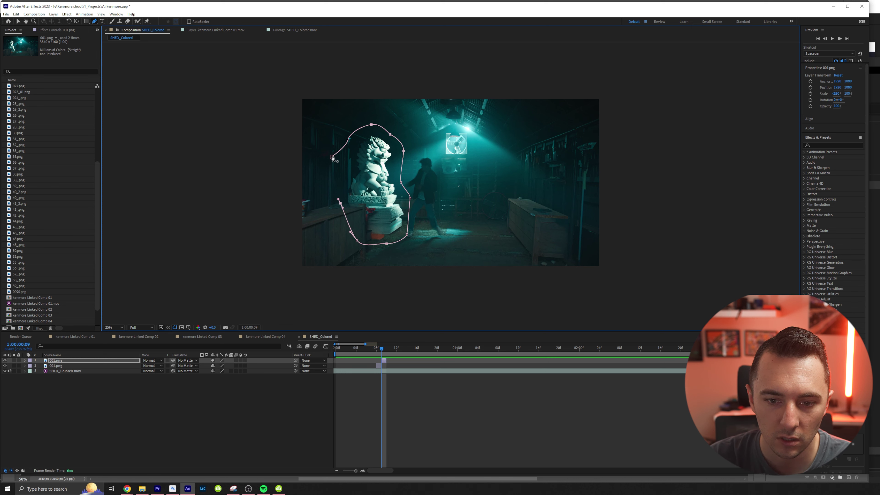
{"action": "left_click", "coordinate": [332, 157]}
Tuck in the right mask edges and set Mask Feather to 102 pixels.
{"action": "left_click_drag", "start_coordinate": [409, 199], "coordinate": [406, 197]}
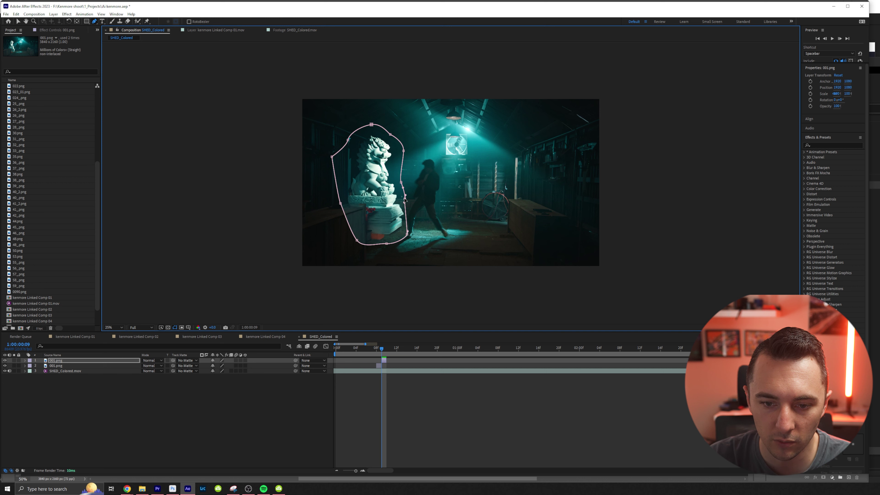
{"action": "left_click_drag", "start_coordinate": [406, 232], "coordinate": [402, 233]}
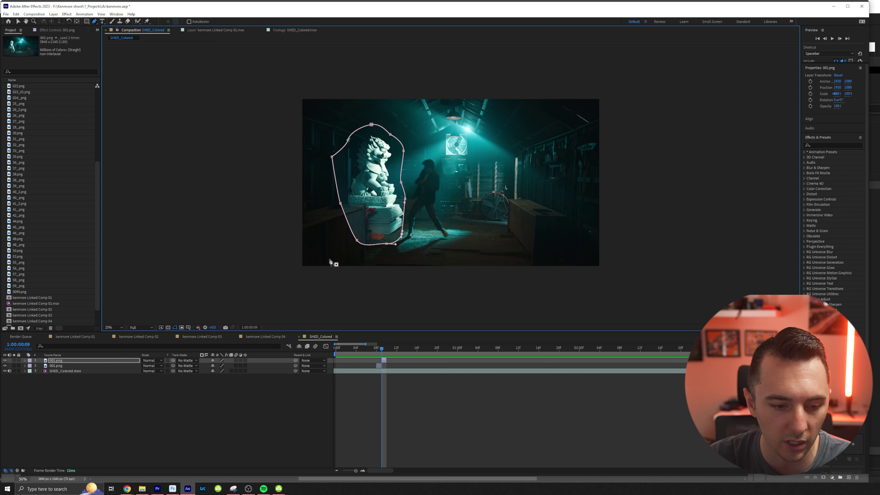
{"action": "key", "text": "f"}
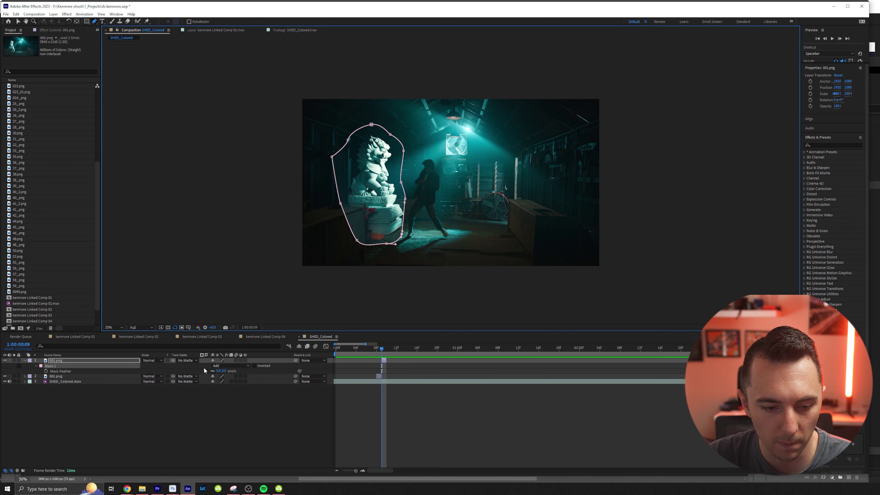
{"action": "left_click_drag", "start_coordinate": [217, 371], "coordinate": [251, 379]}
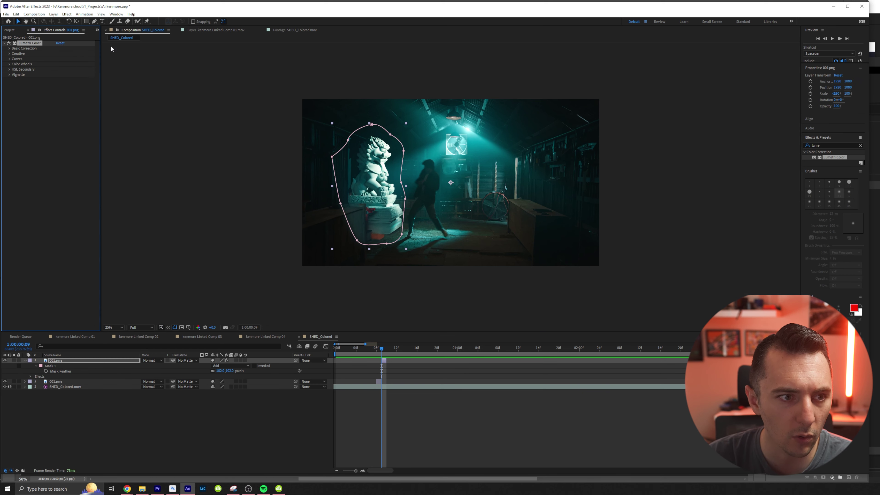
Lower the statue's Lumetri highlights to -150 and darken its shadows slightly, comparing before and after.
{"action": "left_click", "coordinate": [9, 48]}
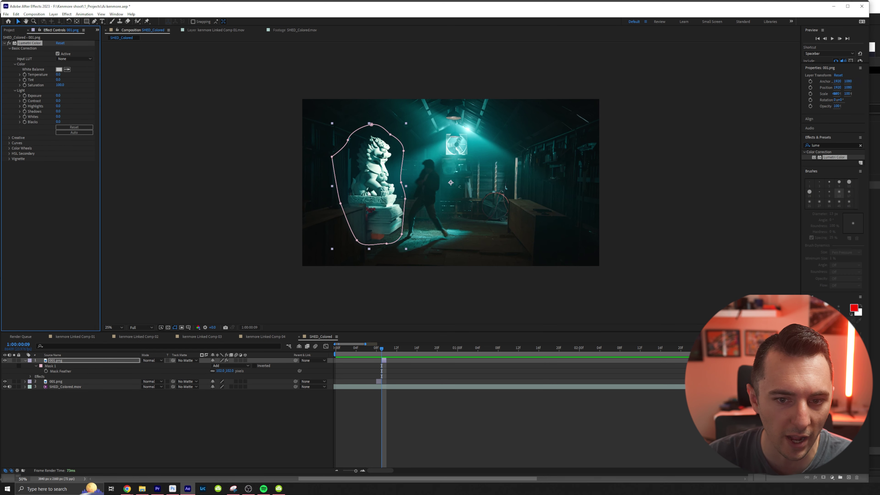
{"action": "left_click_drag", "start_coordinate": [52, 106], "coordinate": [2, 122]}
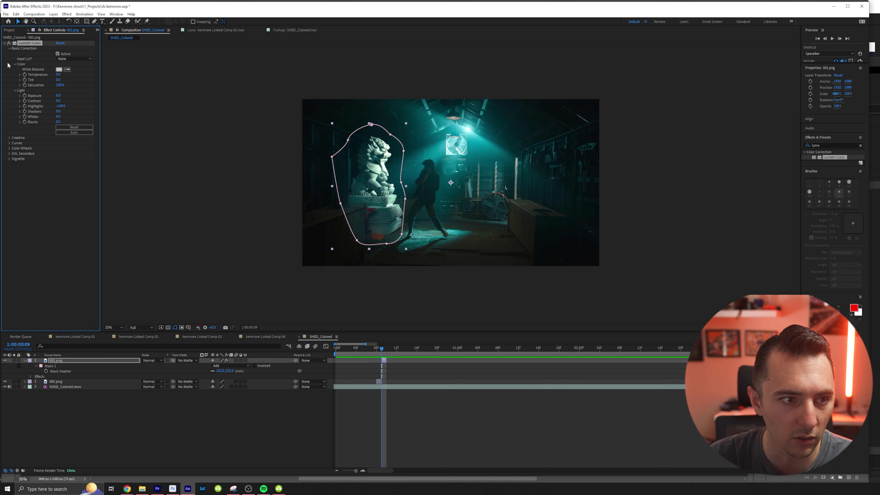
{"action": "left_click", "coordinate": [225, 209]}
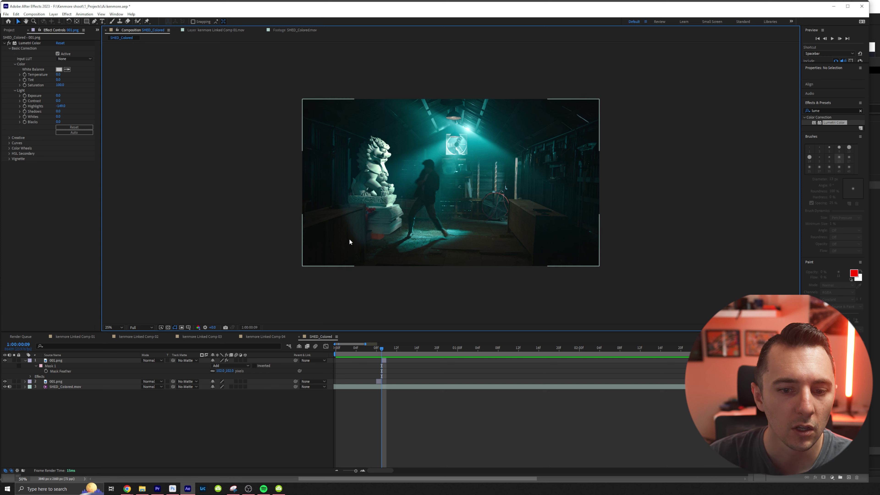
{"action": "left_click", "coordinate": [8, 43]}
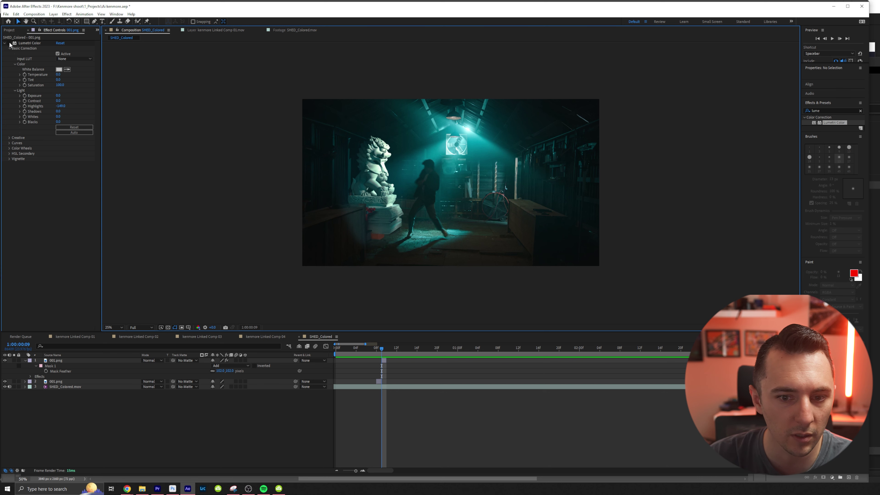
{"action": "left_click", "coordinate": [8, 43]}
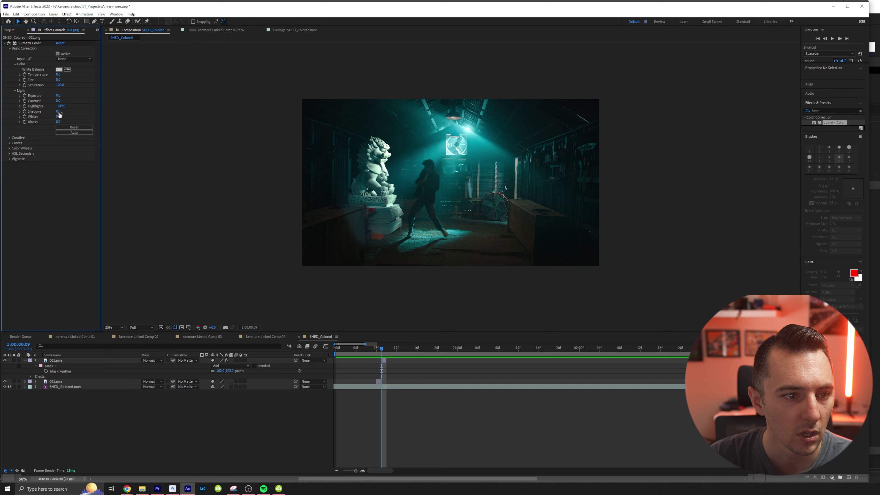
{"action": "left_click_drag", "start_coordinate": [60, 114], "coordinate": [58, 114]}
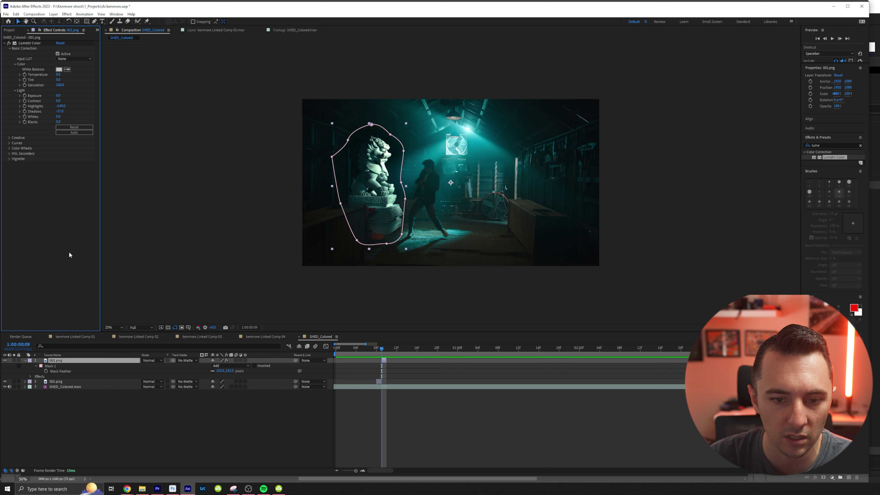
{"action": "left_click", "coordinate": [156, 276]}
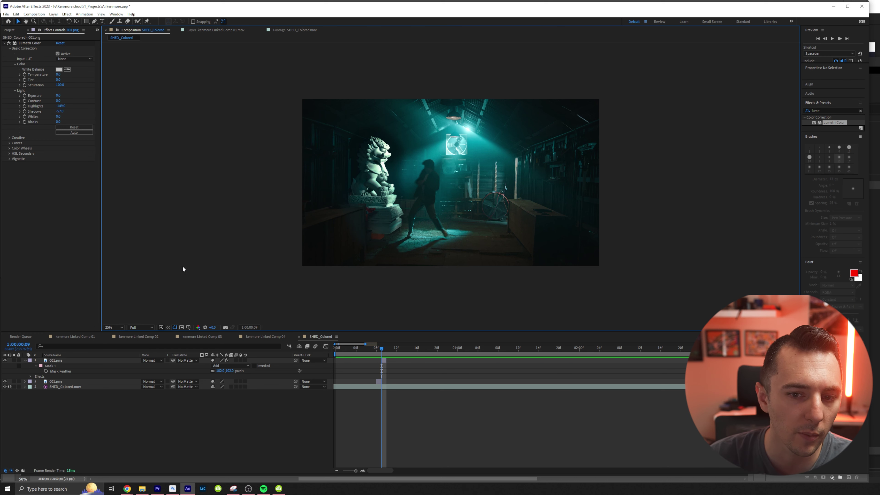
Pull in the right mask edge, feather it to 161 pixels, and lift Shadows to -38.
{"action": "left_click", "coordinate": [398, 155]}
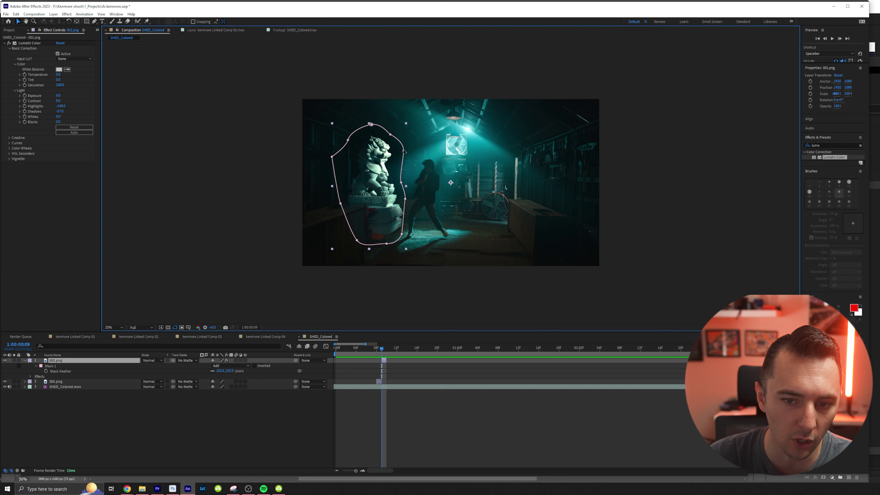
{"action": "left_click_drag", "start_coordinate": [404, 151], "coordinate": [396, 149]}
{"action": "key", "text": "m"}
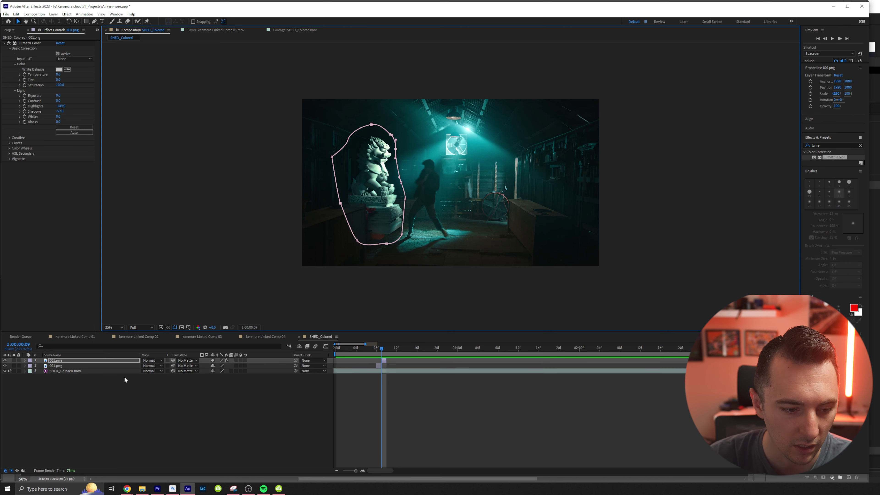
{"action": "key", "text": "f"}
{"action": "left_click_drag", "start_coordinate": [220, 371], "coordinate": [231, 369]}
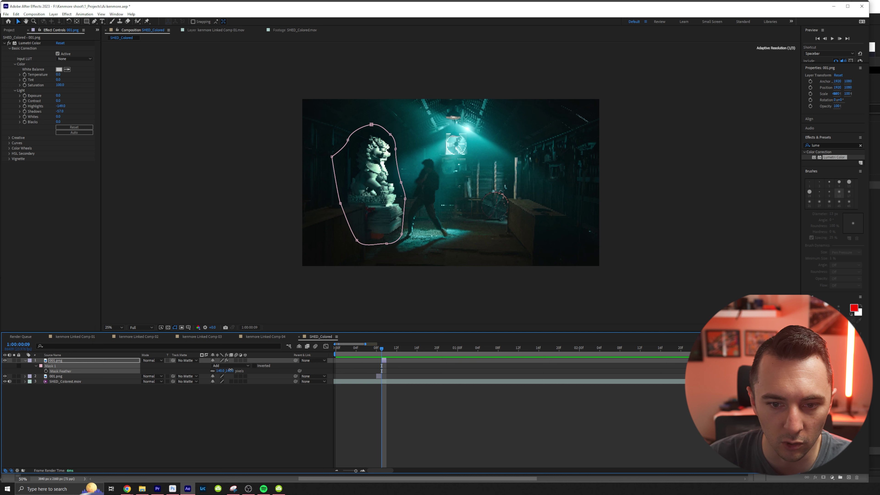
{"action": "left_click_drag", "start_coordinate": [60, 111], "coordinate": [68, 111]}
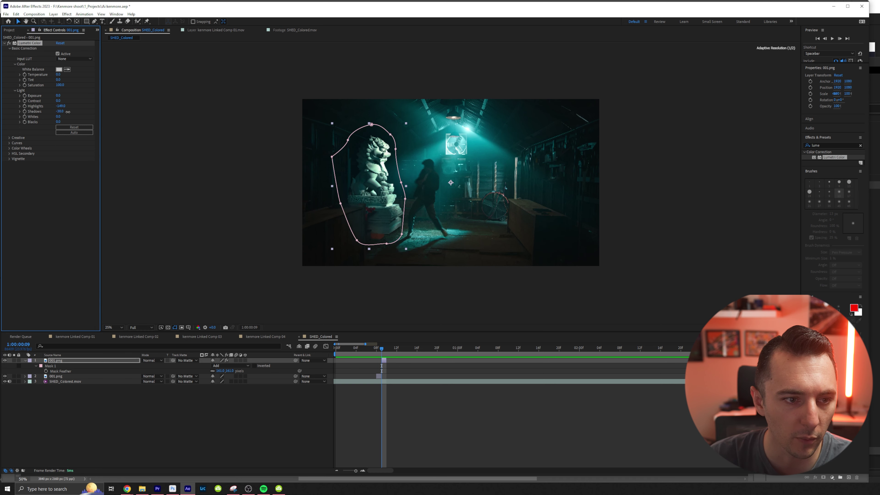
{"action": "left_click", "coordinate": [122, 170]}
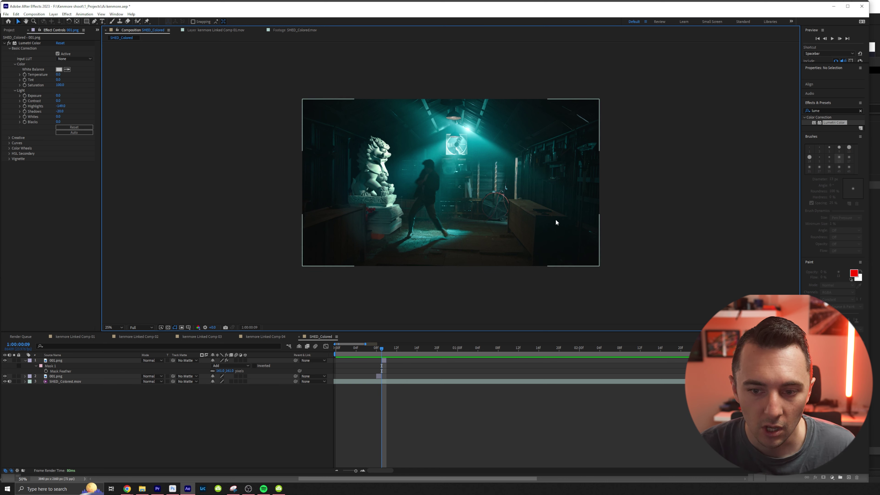
Duplicate the masked statue layer and shift the top copy one frame later.
{"action": "left_click", "coordinate": [385, 361]}
{"action": "key", "text": "ctrl+d"}
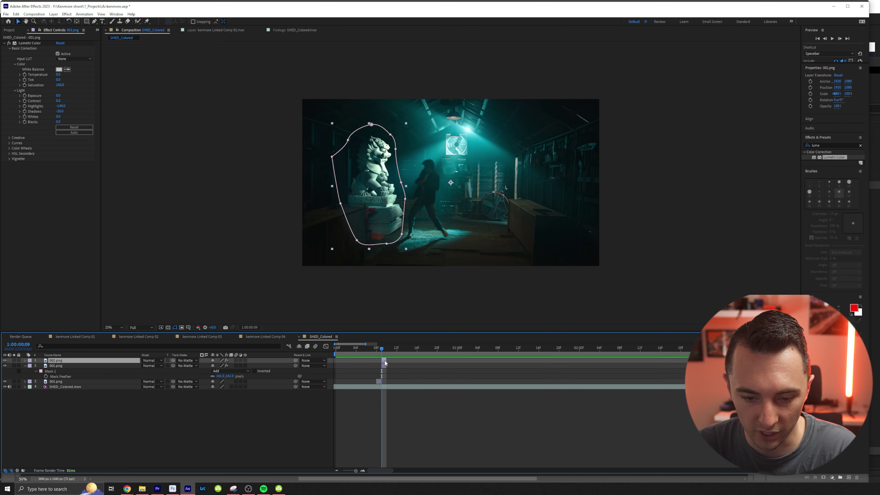
{"action": "left_click_drag", "start_coordinate": [385, 363], "coordinate": [391, 363]}
{"action": "left_click", "coordinate": [389, 352]}
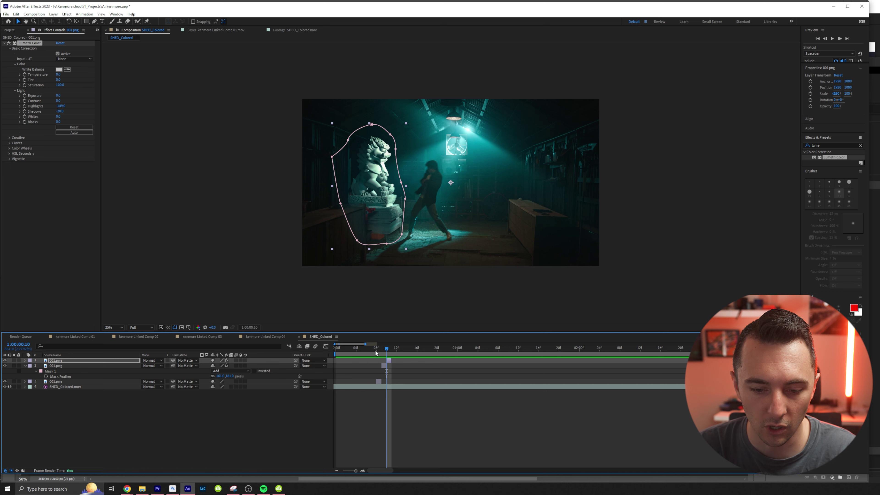
{"action": "mouse_move", "coordinate": [386, 348]}
{"action": "left_mouse_down"}
{"action": "mouse_move", "coordinate": [356, 353]}
{"action": "mouse_move", "coordinate": [388, 349]}
{"action": "mouse_move", "coordinate": [381, 359]}
{"action": "left_mouse_up"}
Invert the second statue layer's mask, turn off its Lumetri Color, and check frames 8-9.
{"action": "left_click", "coordinate": [384, 366]}
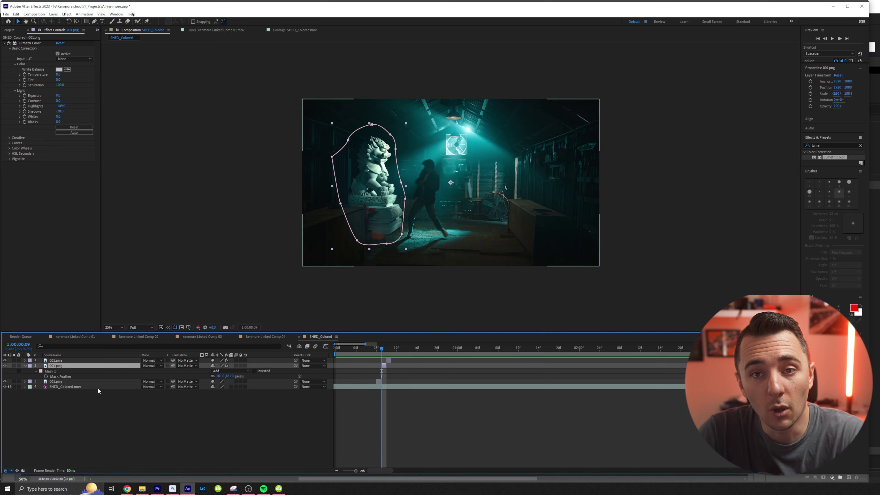
{"action": "key", "text": "t"}
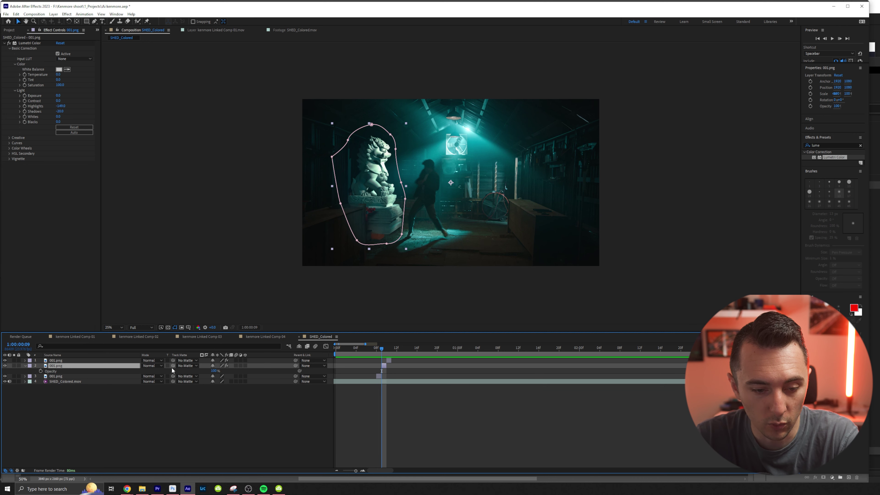
{"action": "key", "text": "m"}
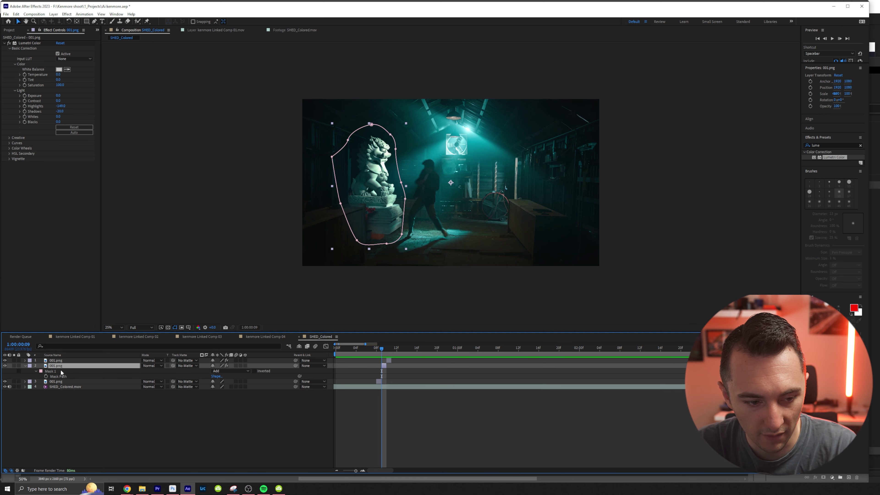
{"action": "left_click", "coordinate": [255, 371]}
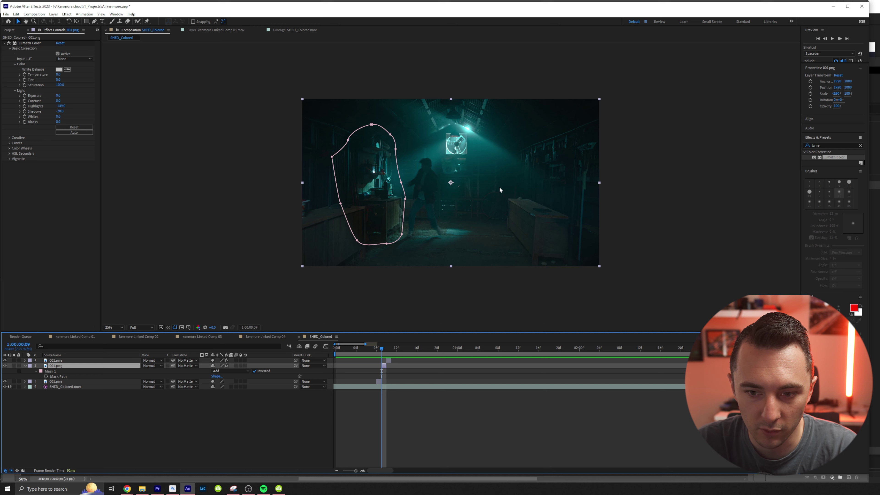
{"action": "left_click", "coordinate": [10, 43]}
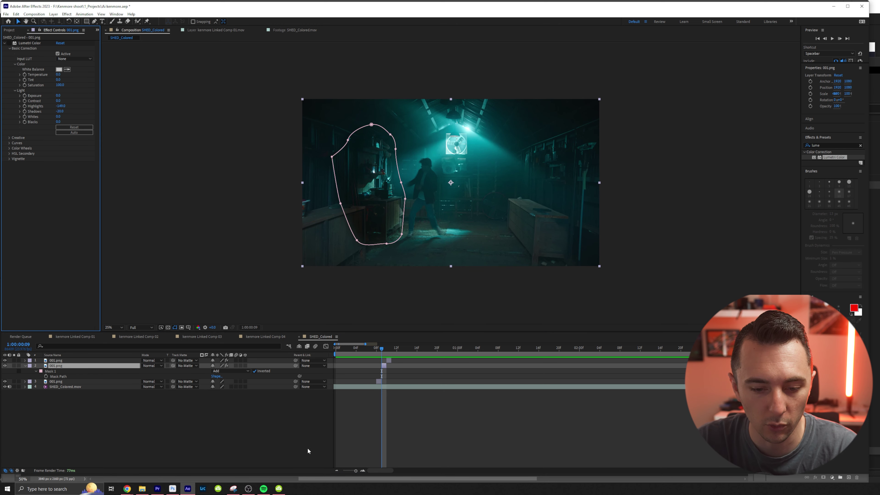
{"action": "left_click", "coordinate": [377, 349]}
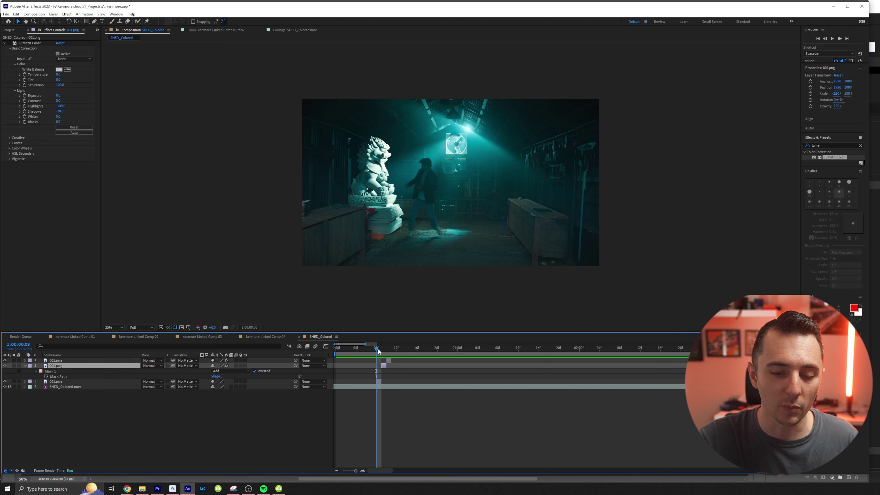
{"action": "left_click_drag", "start_coordinate": [377, 349], "coordinate": [384, 348]}
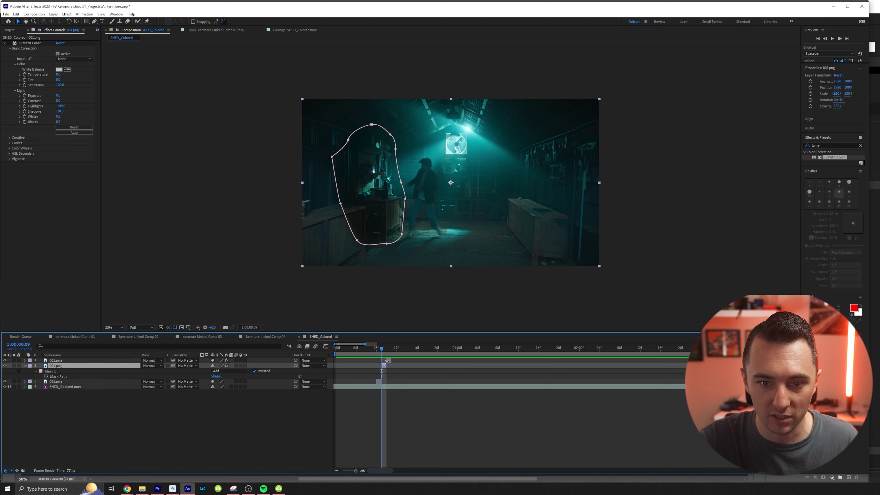
Zoom in on the wheel and crate and set the second layer's opacity to 50.
{"action": "key", "text": "period"}
{"action": "key", "text": "period"}
{"action": "key", "text": "period"}
{"action": "key", "text": "period"}
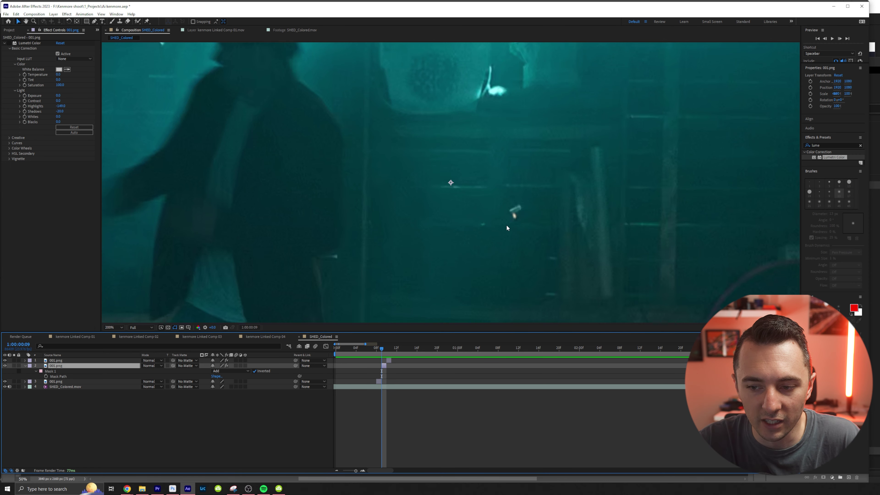
{"action": "scroll", "coordinate": [554, 225], "scroll_direction": "down", "scroll_amount": 5}
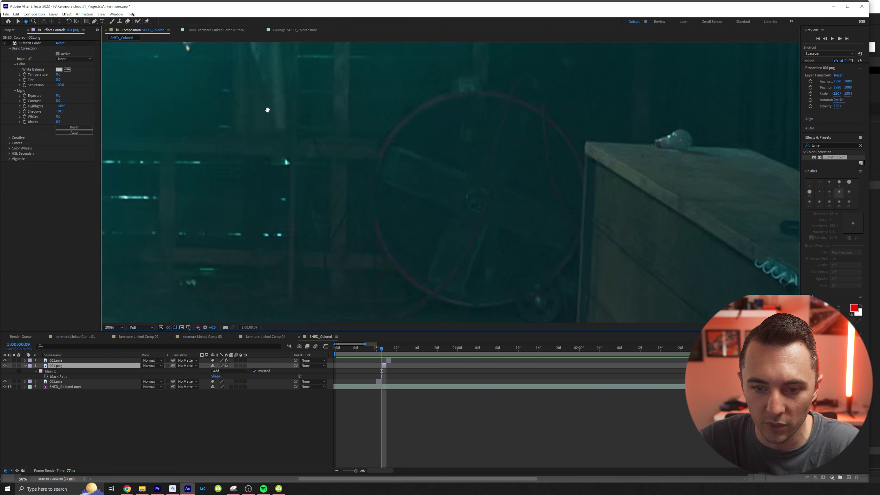
{"action": "key", "text": "period"}
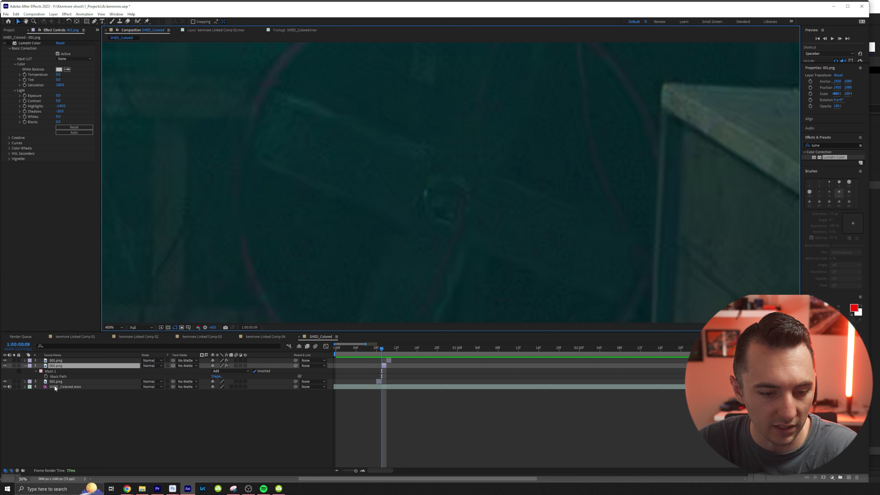
{"action": "key", "text": "t"}
{"action": "left_click", "coordinate": [215, 370]}
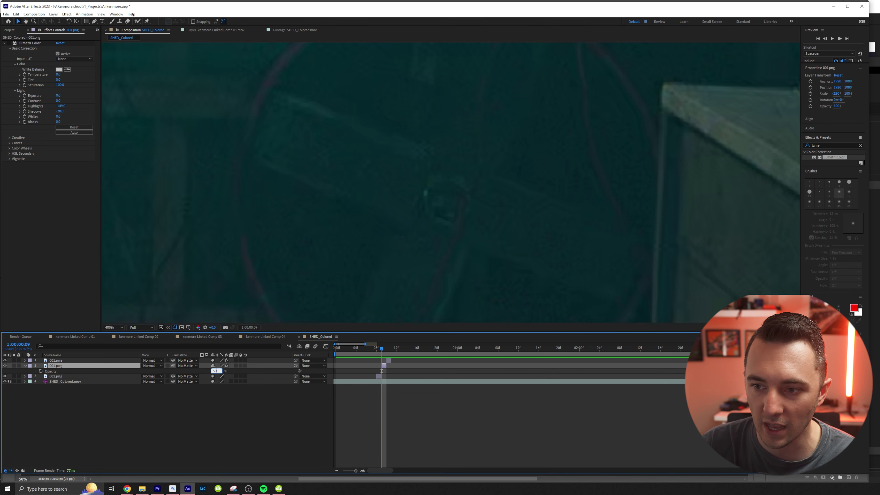
{"action": "type", "text": "50"}
{"action": "key", "text": "Return"}
Zoom onto the wheel hub and repeatedly toggle the second layer's visibility to compare alignment.
{"action": "key", "text": "period"}
{"action": "key", "text": "comma"}
{"action": "key", "text": "comma"}
{"action": "key", "text": "period"}
{"action": "key", "text": "period"}
{"action": "left_click_drag", "start_coordinate": [671, 148], "coordinate": [100, 283]}
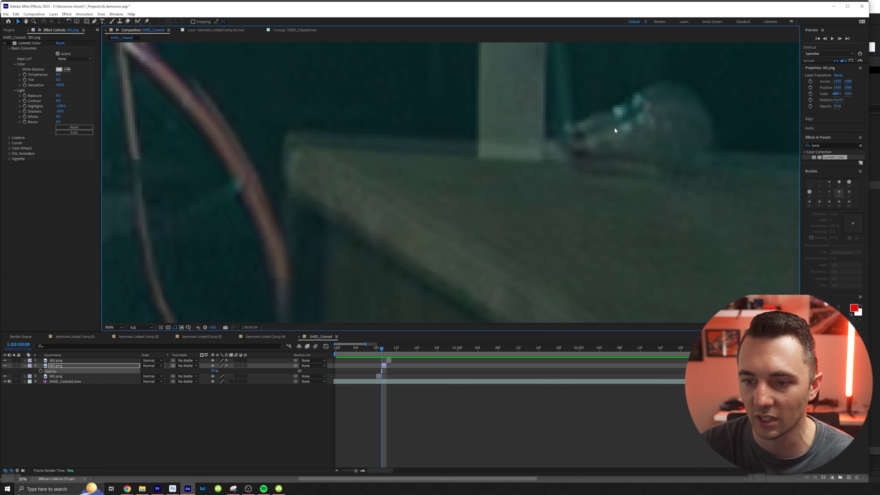
{"action": "left_click", "coordinate": [5, 366]}
{"action": "left_click", "coordinate": [5, 366]}
{"action": "left_click", "coordinate": [4, 366]}
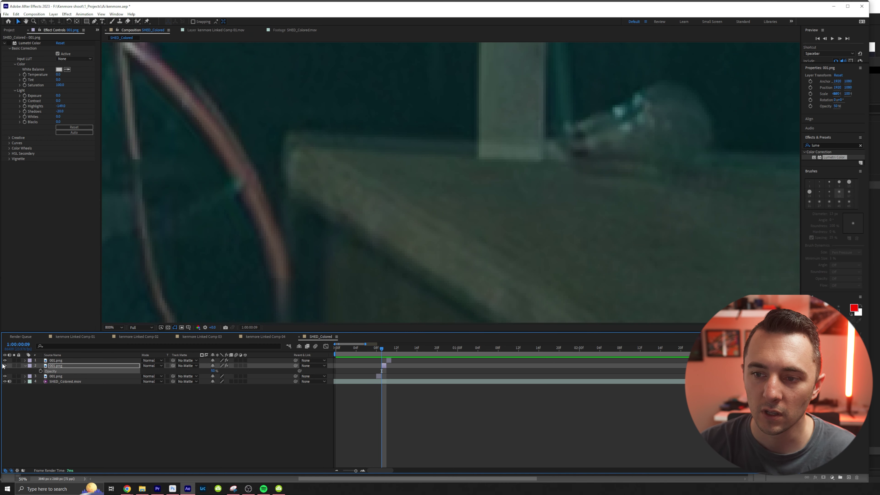
{"action": "left_click", "coordinate": [4, 366]}
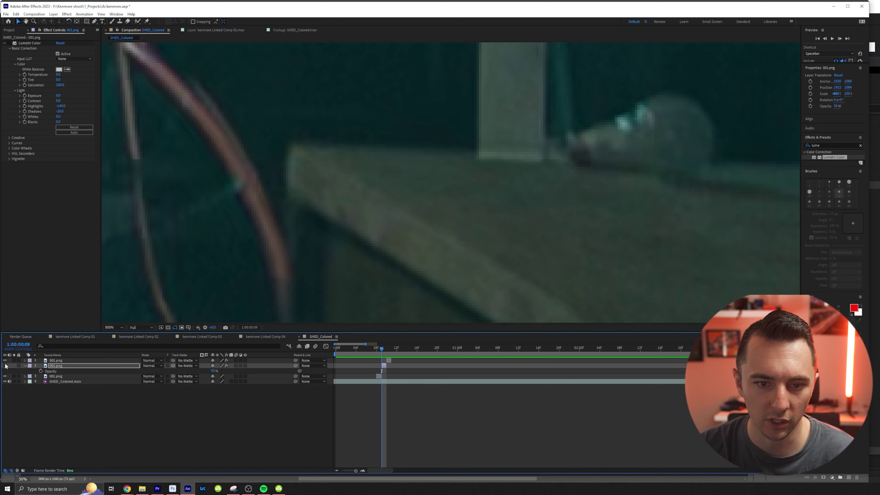
{"action": "left_click", "coordinate": [5, 365]}
{"action": "left_click", "coordinate": [6, 366]}
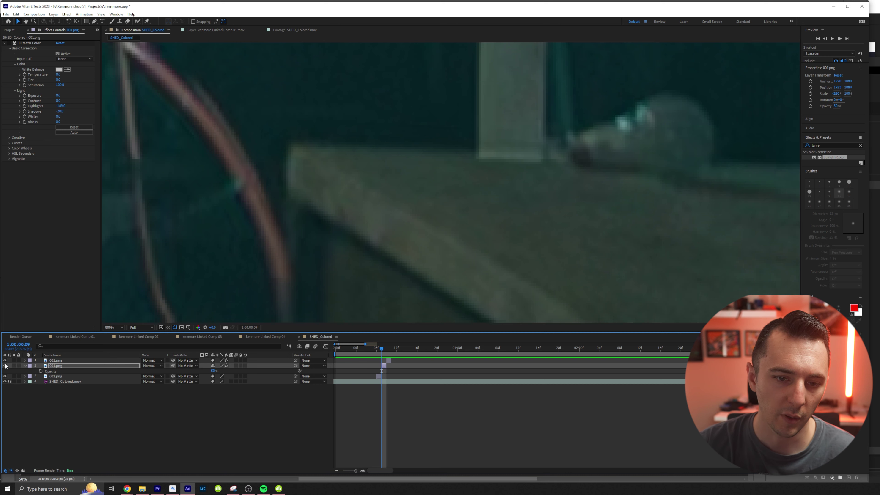
{"action": "left_click", "coordinate": [6, 365]}
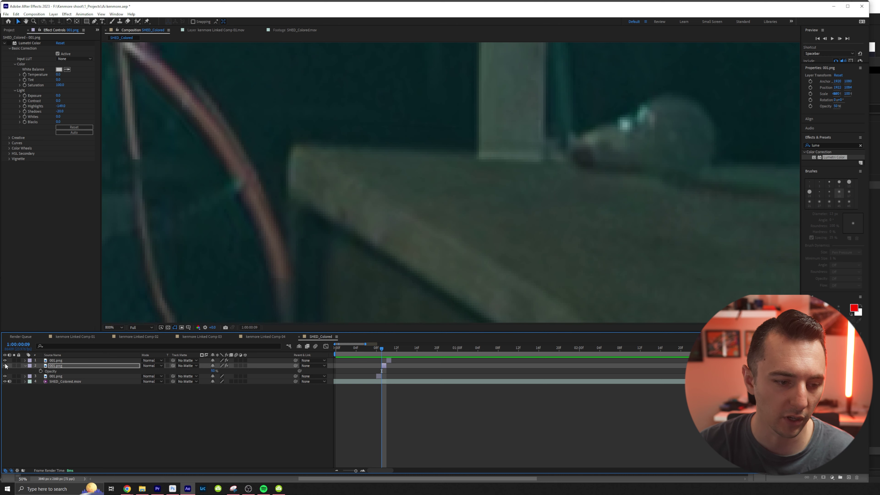
{"action": "left_click", "coordinate": [5, 366]}
{"action": "left_click", "coordinate": [5, 366]}
{"action": "left_click", "coordinate": [6, 366]}
{"action": "left_click", "coordinate": [5, 366]}
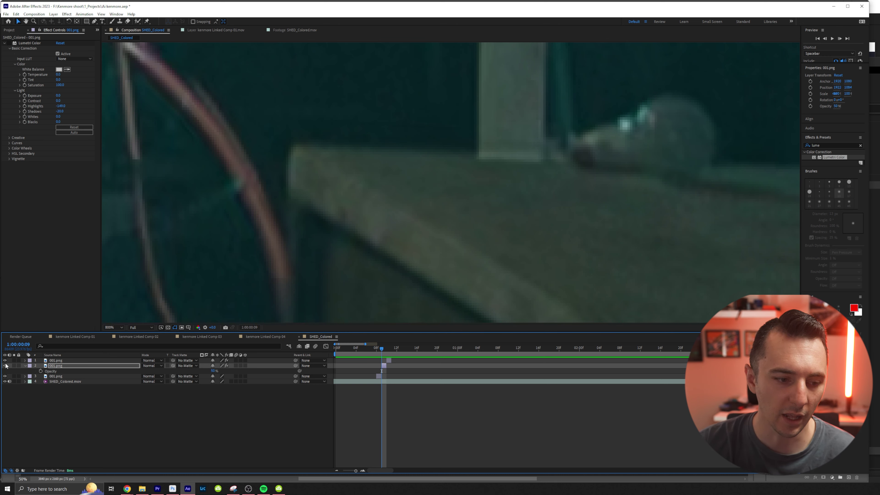
{"action": "left_click", "coordinate": [5, 366]}
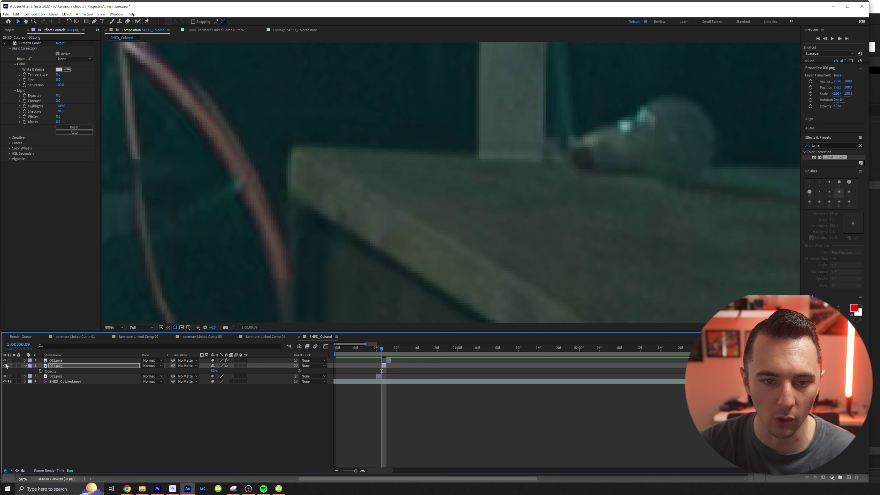
{"action": "left_click", "coordinate": [5, 365]}
{"action": "left_click", "coordinate": [5, 365]}
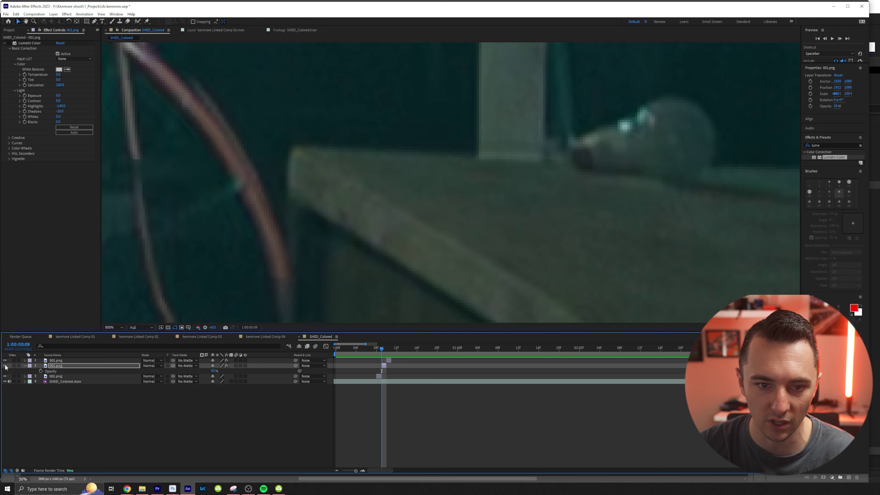
{"action": "left_click", "coordinate": [6, 366]}
{"action": "left_click", "coordinate": [5, 365]}
Restore the second 001.png layer to 100% opacity, un-invert its mask and re-enable Lumetri Color.
{"action": "scroll", "coordinate": [342, 218], "scroll_direction": "down", "scroll_amount": 5}
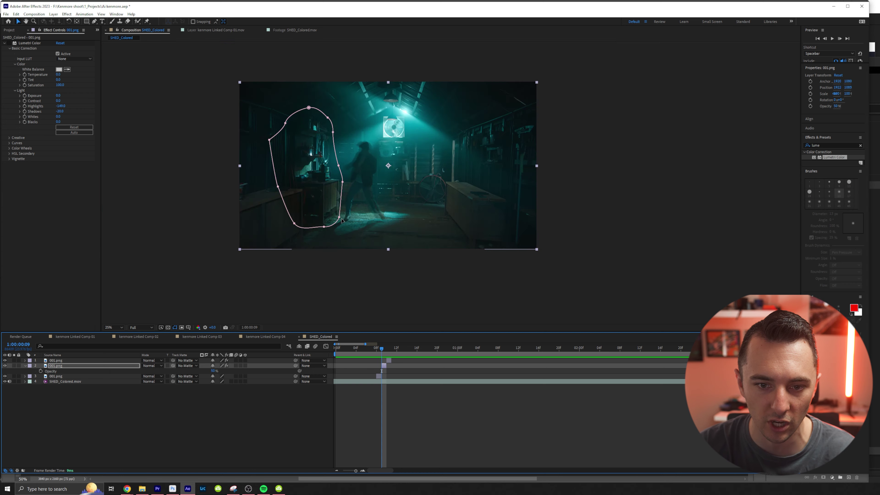
{"action": "scroll", "coordinate": [341, 218], "scroll_direction": "up", "scroll_amount": 1}
{"action": "scroll", "coordinate": [339, 222], "scroll_direction": "down", "scroll_amount": 1}
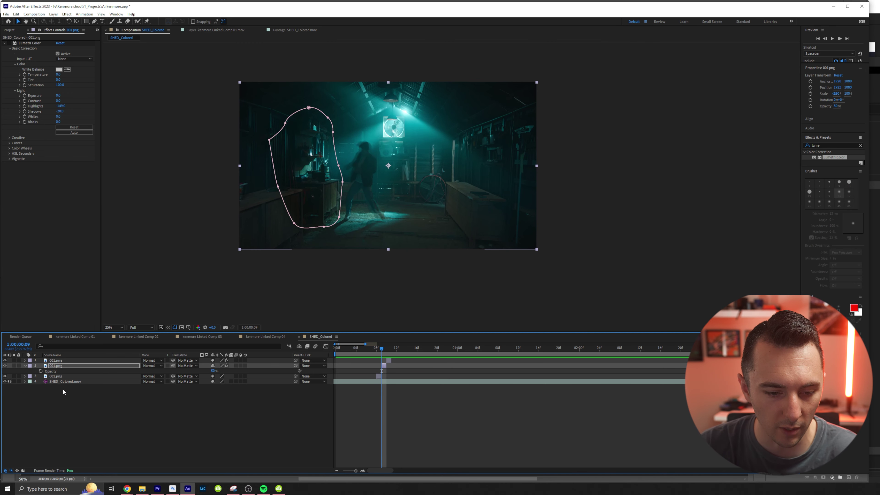
{"action": "left_click_drag", "start_coordinate": [213, 371], "coordinate": [585, 401]}
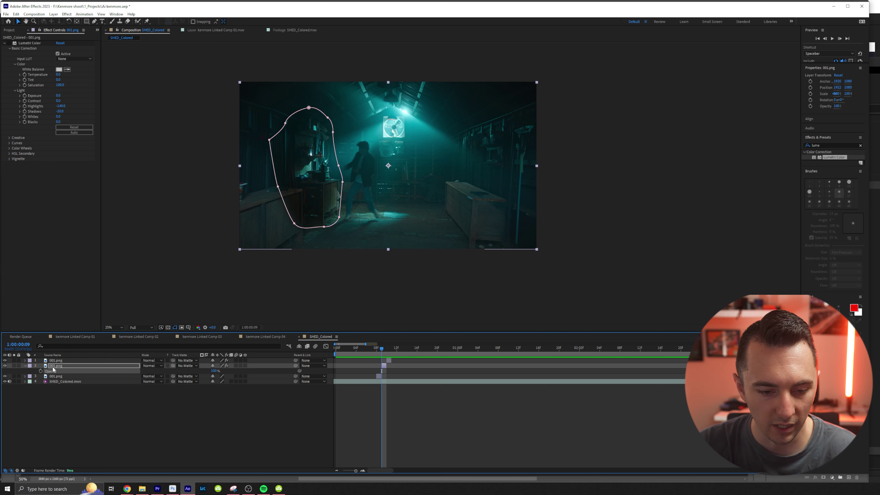
{"action": "key", "text": "m"}
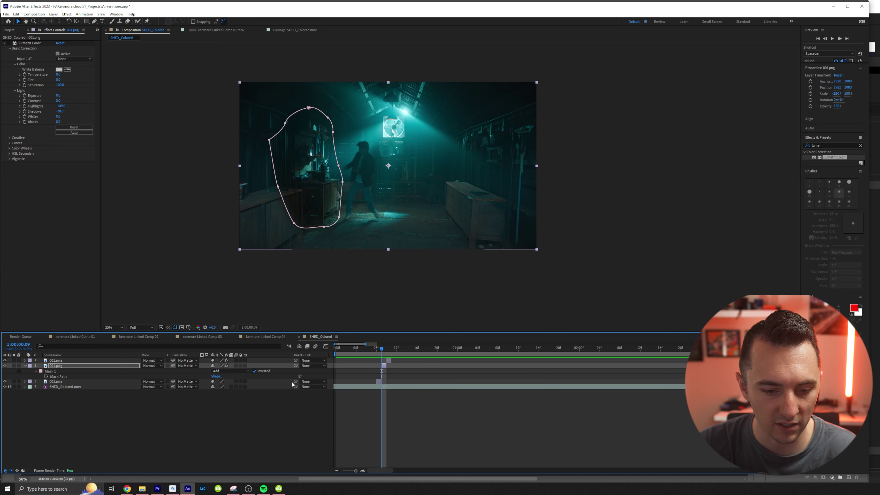
{"action": "left_click", "coordinate": [254, 370]}
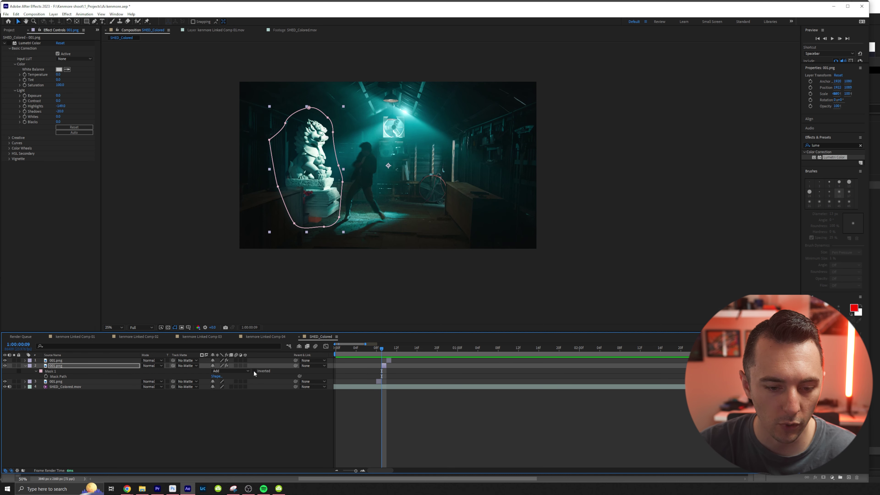
{"action": "left_click", "coordinate": [9, 43]}
{"action": "left_click", "coordinate": [409, 366]}
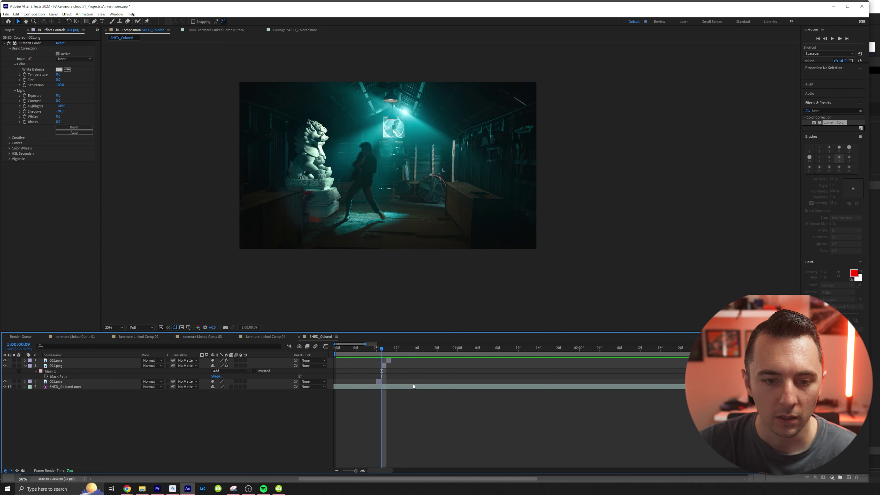